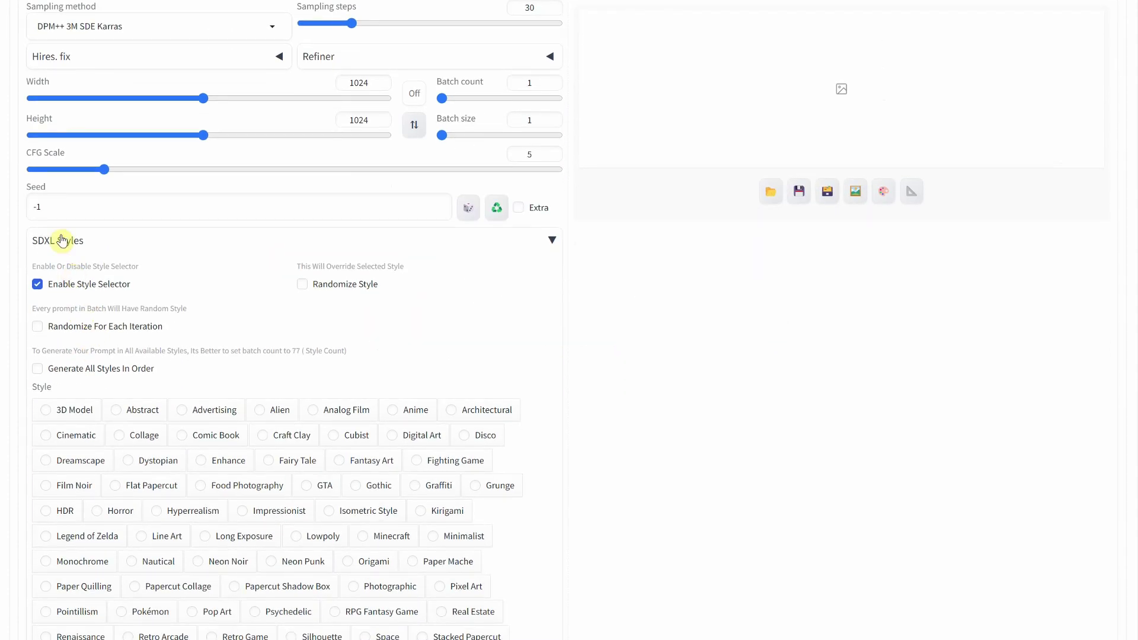
- Collapse the SDXL Styles accordion so its style list is hidden
{"action": "left_click", "coordinate": [71, 242]}
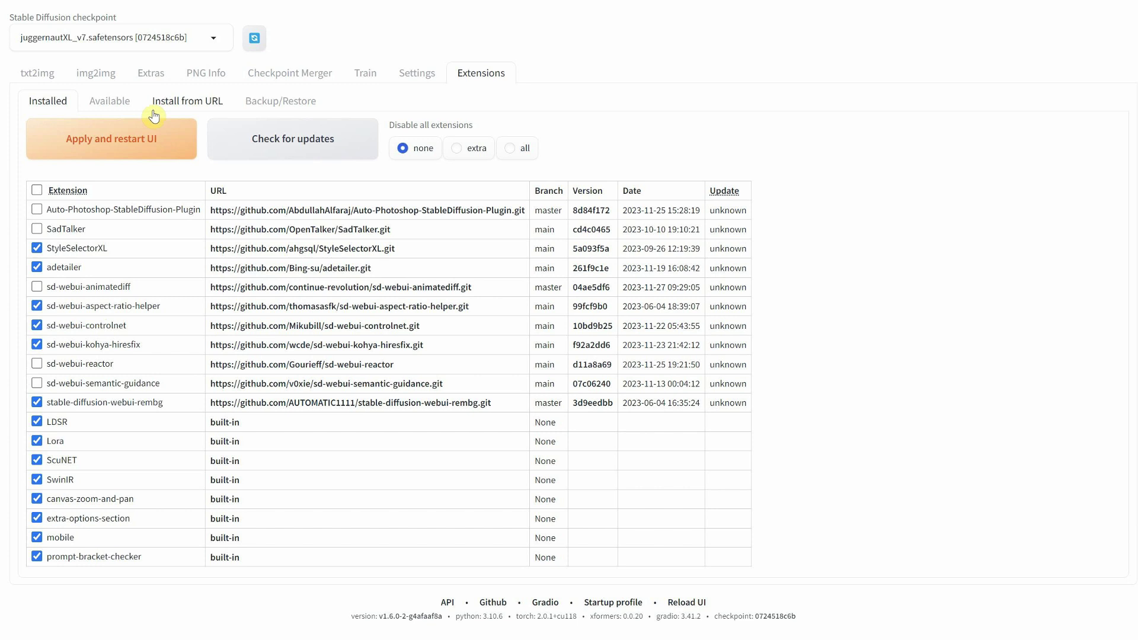
- Load the available-extensions index with installed extensions included
{"action": "left_click", "coordinate": [116, 105]}
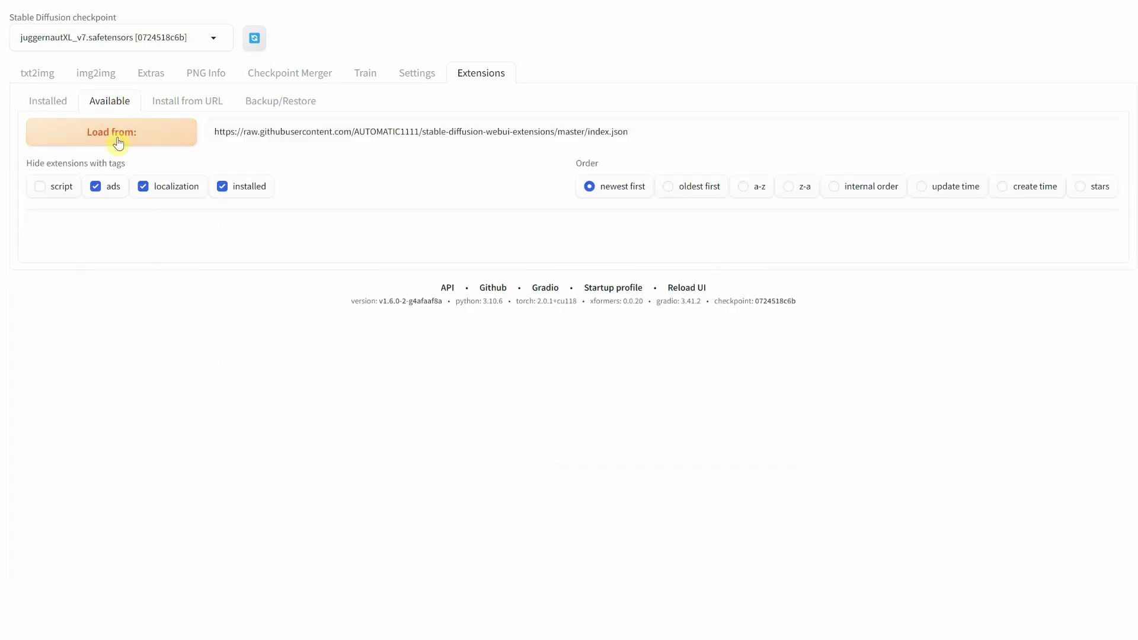
{"action": "left_click", "coordinate": [116, 137]}
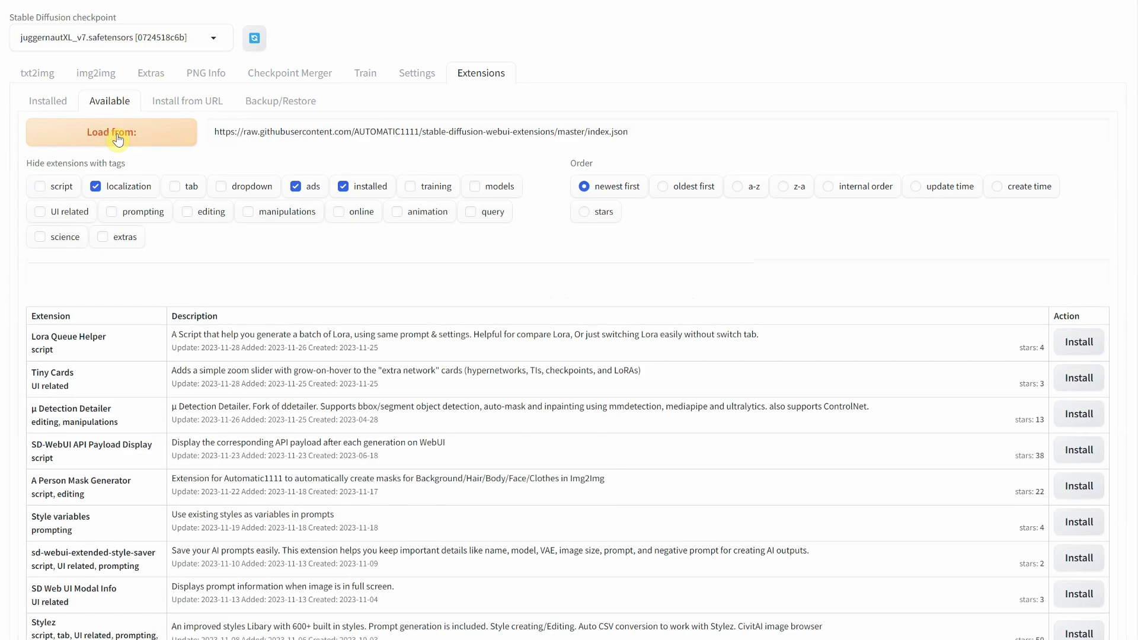
{"action": "left_click", "coordinate": [354, 188]}
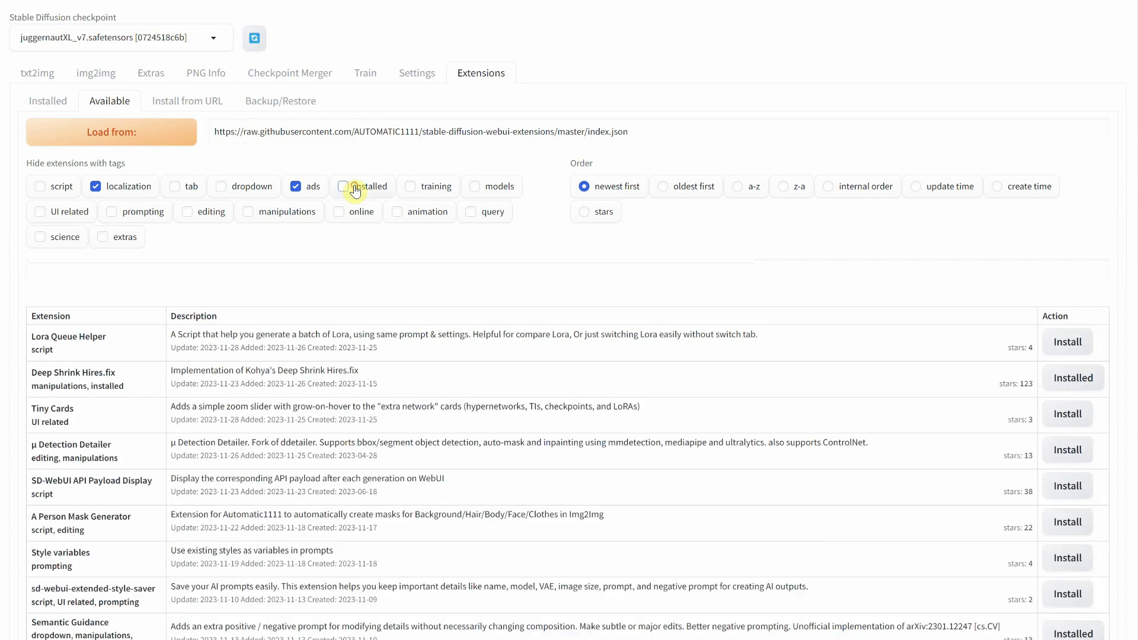
- Search the index for 'controlnet', sort by stars, then search for 'style se'
{"action": "left_click", "coordinate": [208, 270]}
{"action": "type", "text": "controlnet"}
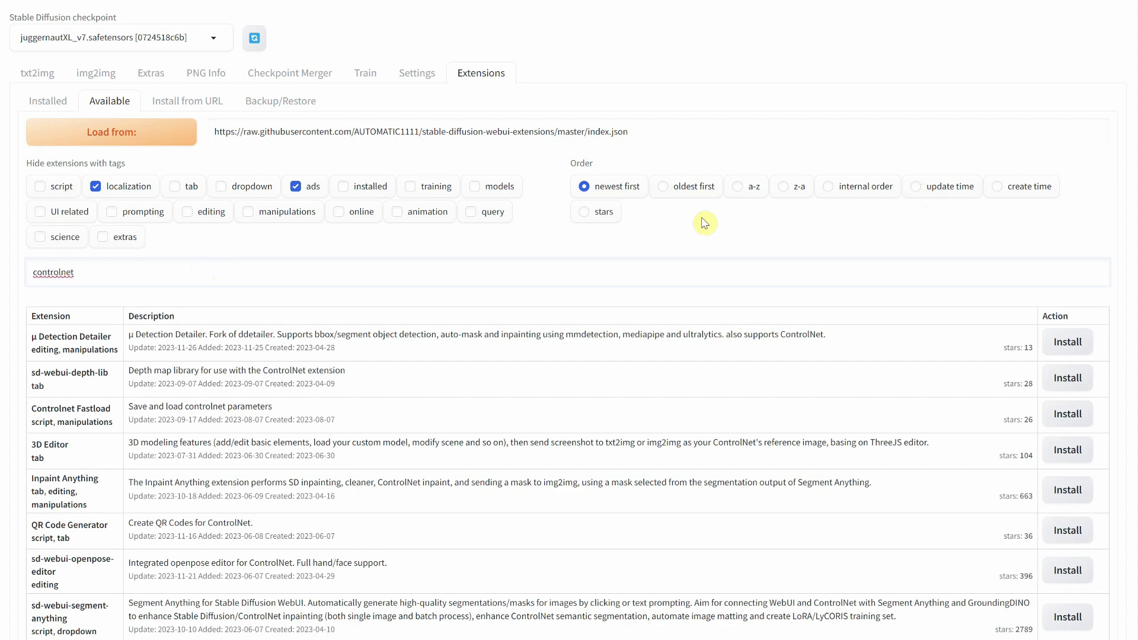
{"action": "left_click", "coordinate": [603, 213]}
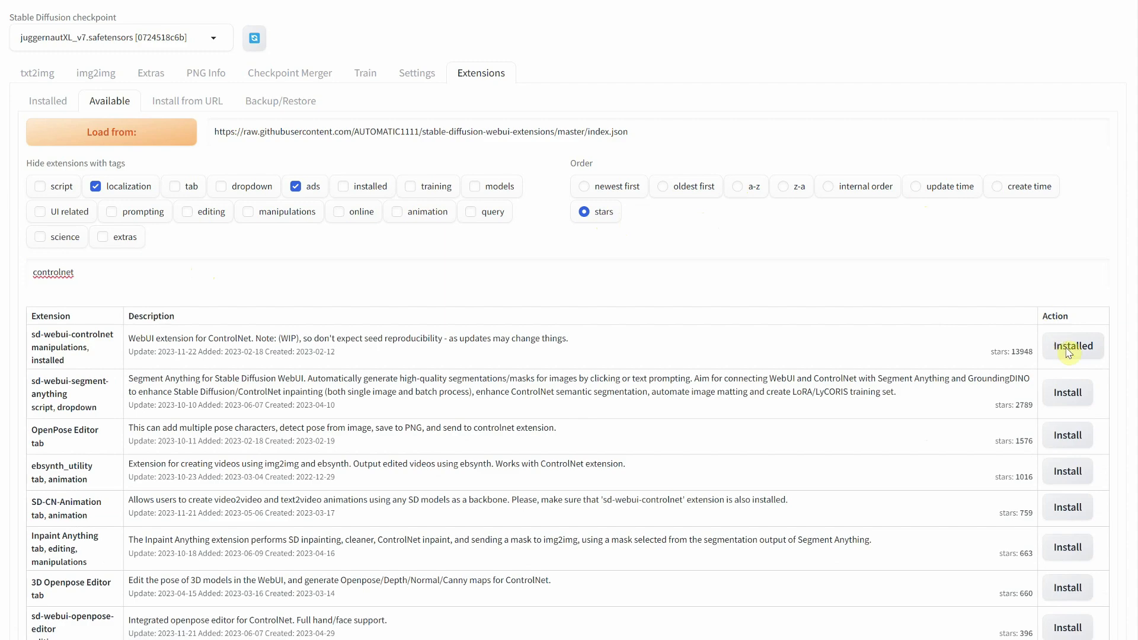
{"action": "double_click", "coordinate": [95, 272]}
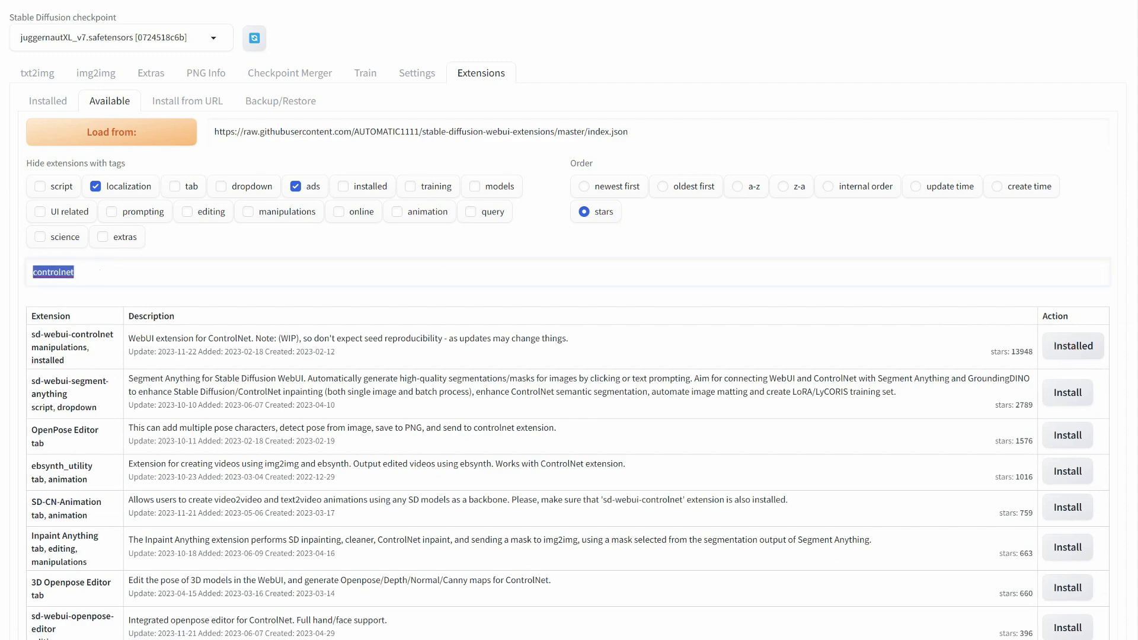
{"action": "type", "text": "sty"}
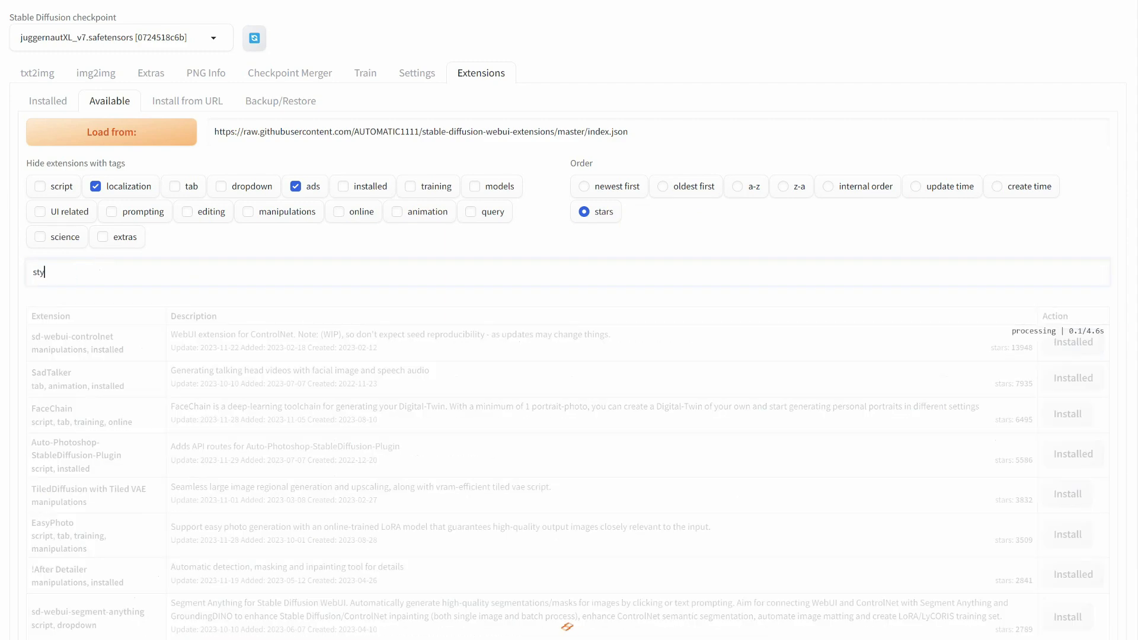
{"action": "type", "text": "le se"}
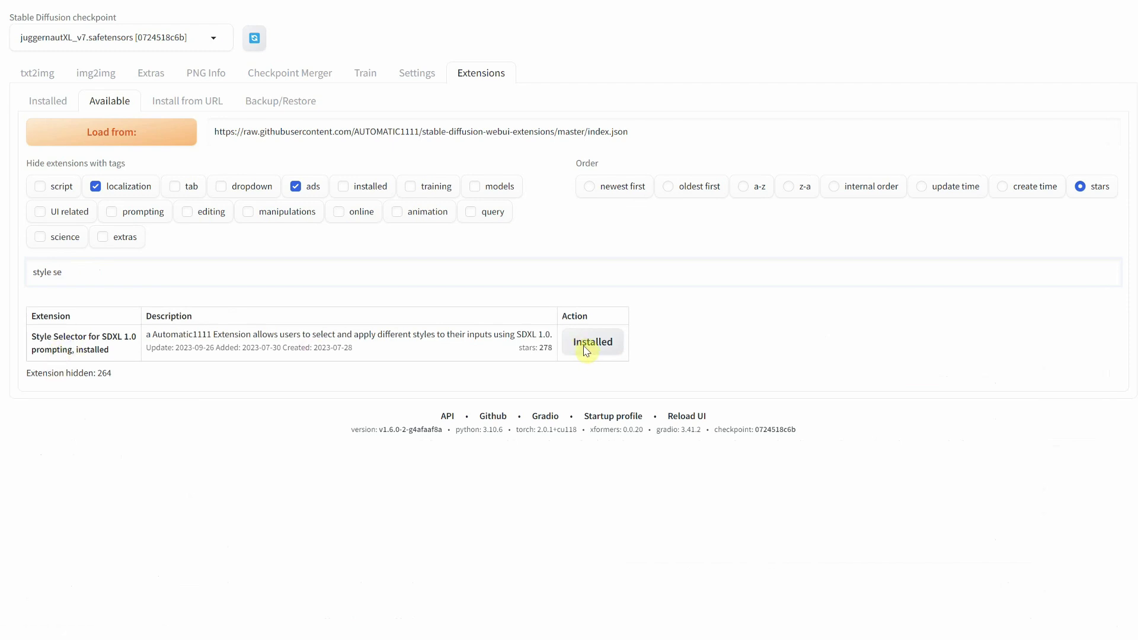
- Return to txt2img and expand ControlNet v1.1.419 to show Unit 0's image area
{"action": "left_click", "coordinate": [45, 73]}
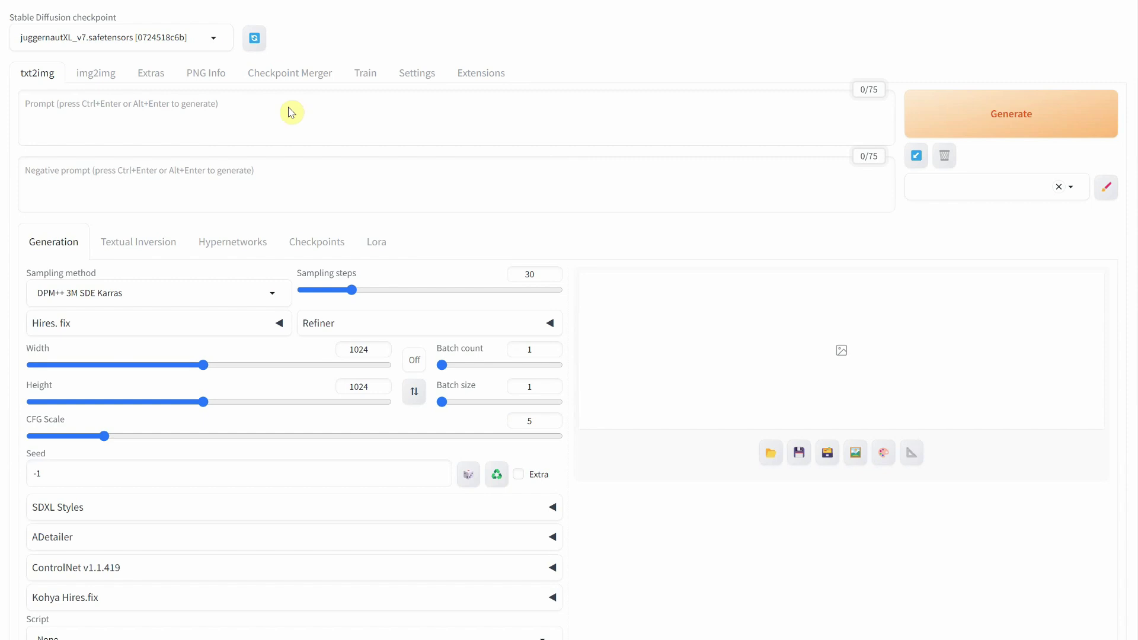
{"action": "left_click", "coordinate": [192, 101]}
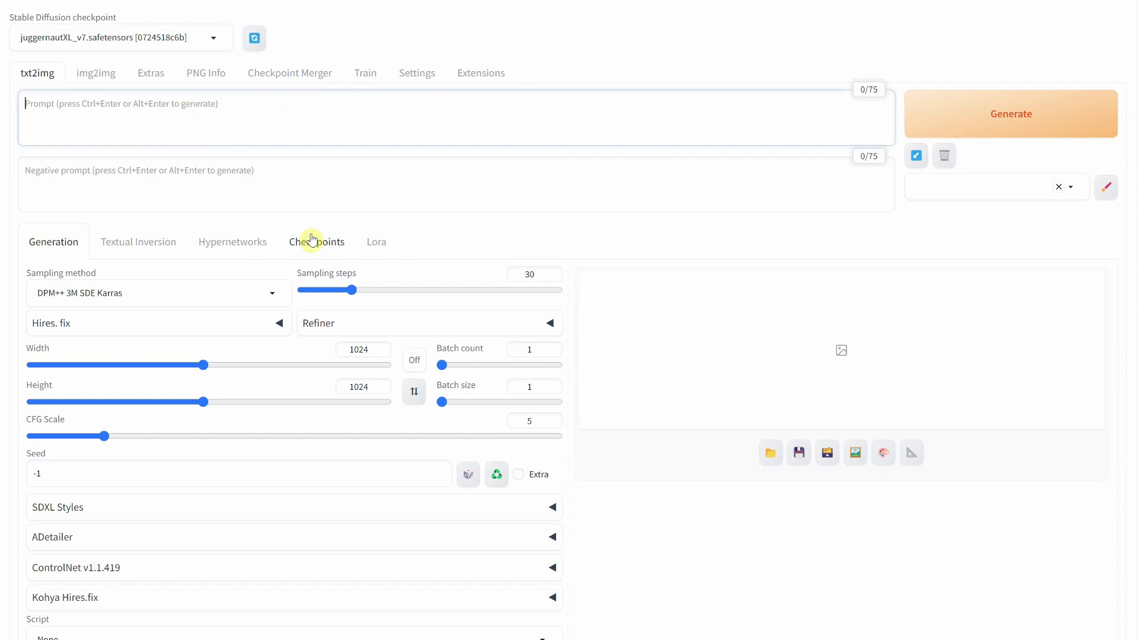
{"action": "scroll", "coordinate": [233, 287], "scroll_direction": "down", "scroll_amount": 2}
{"action": "left_click", "coordinate": [148, 495]}
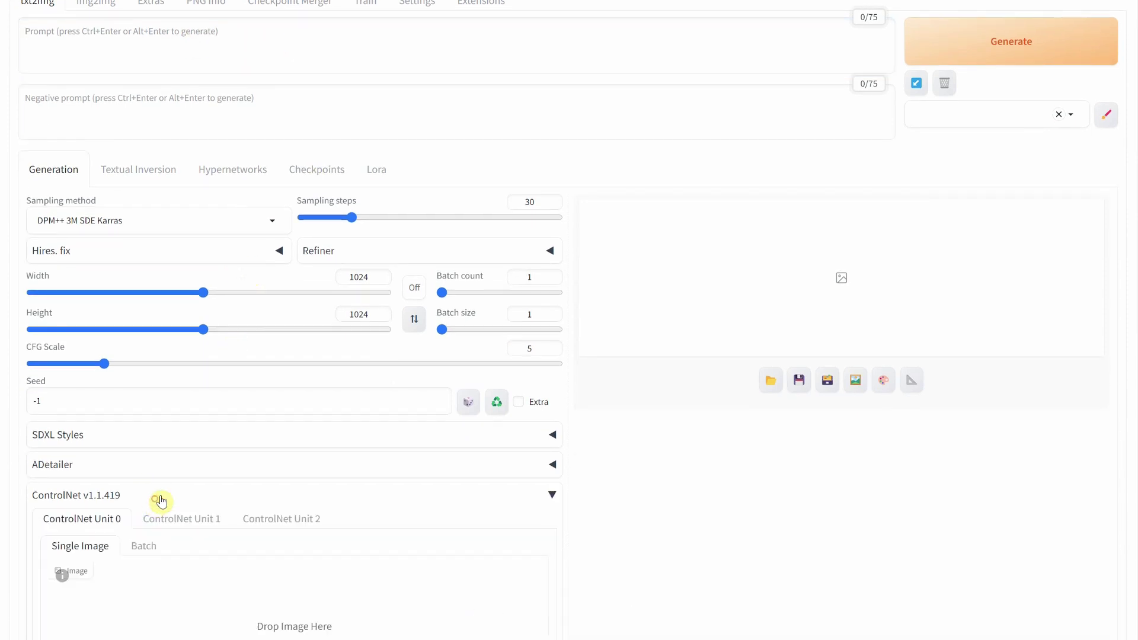
{"action": "scroll", "coordinate": [312, 353], "scroll_direction": "down", "scroll_amount": 5}
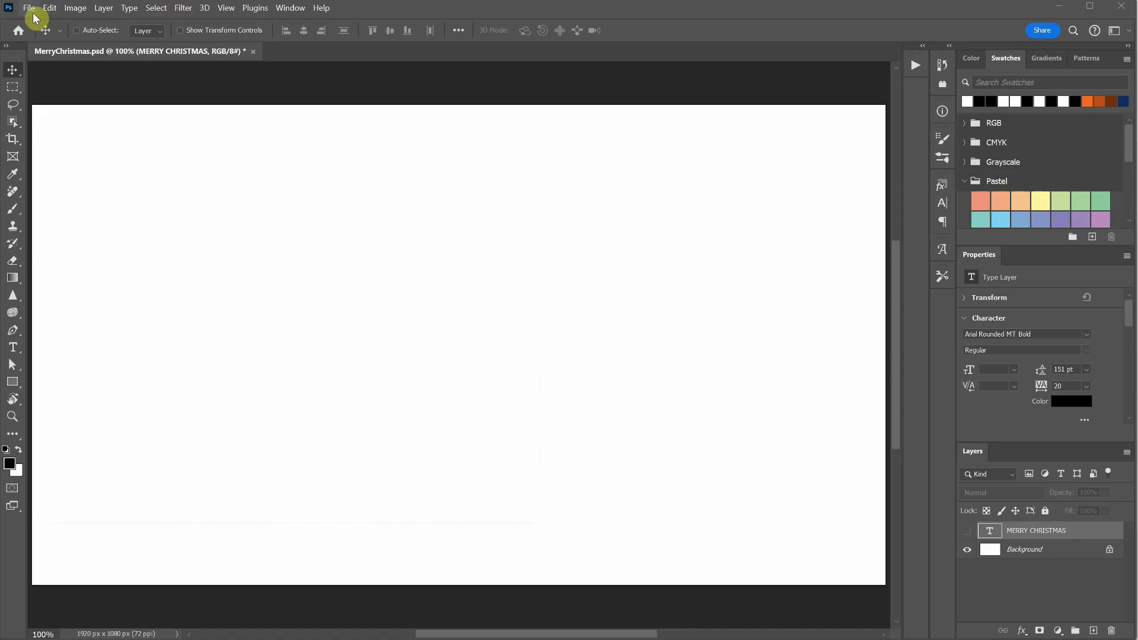
- Check that the new-document size is 1920 × 1080, then close the dialog without creating one
{"action": "left_click", "coordinate": [29, 8]}
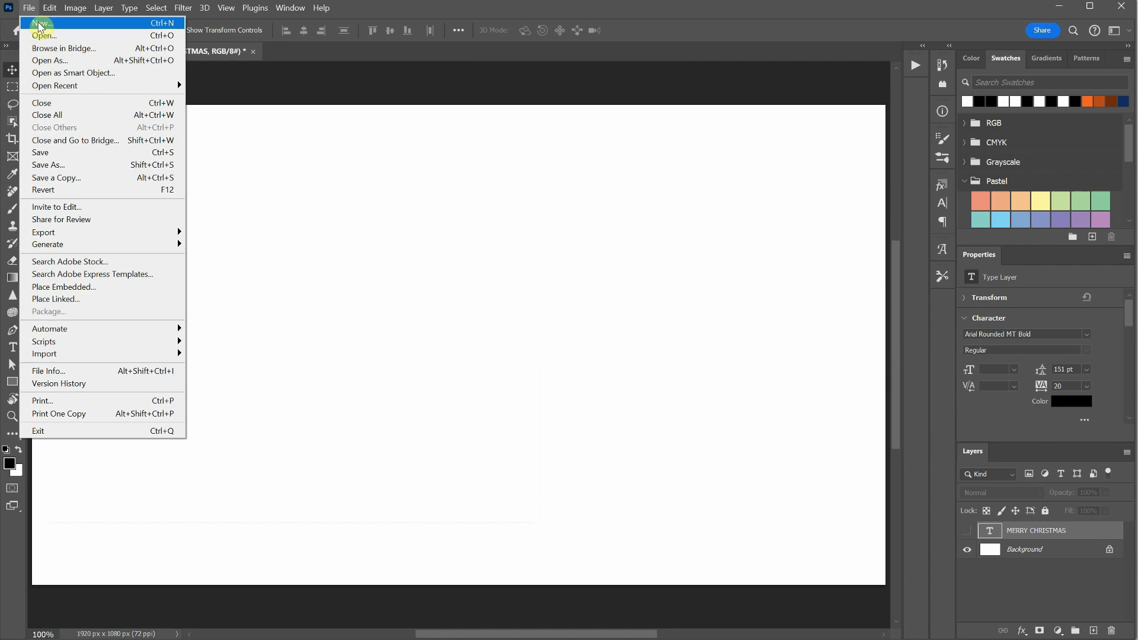
{"action": "left_click", "coordinate": [41, 23]}
{"action": "left_click", "coordinate": [632, 156]}
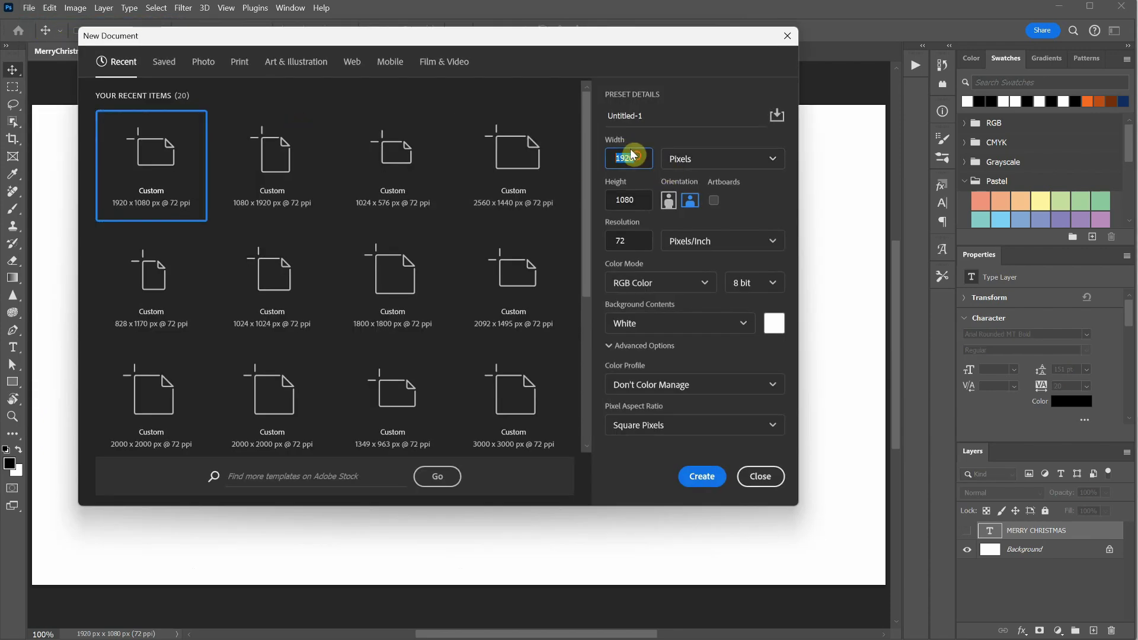
{"action": "left_click", "coordinate": [626, 201]}
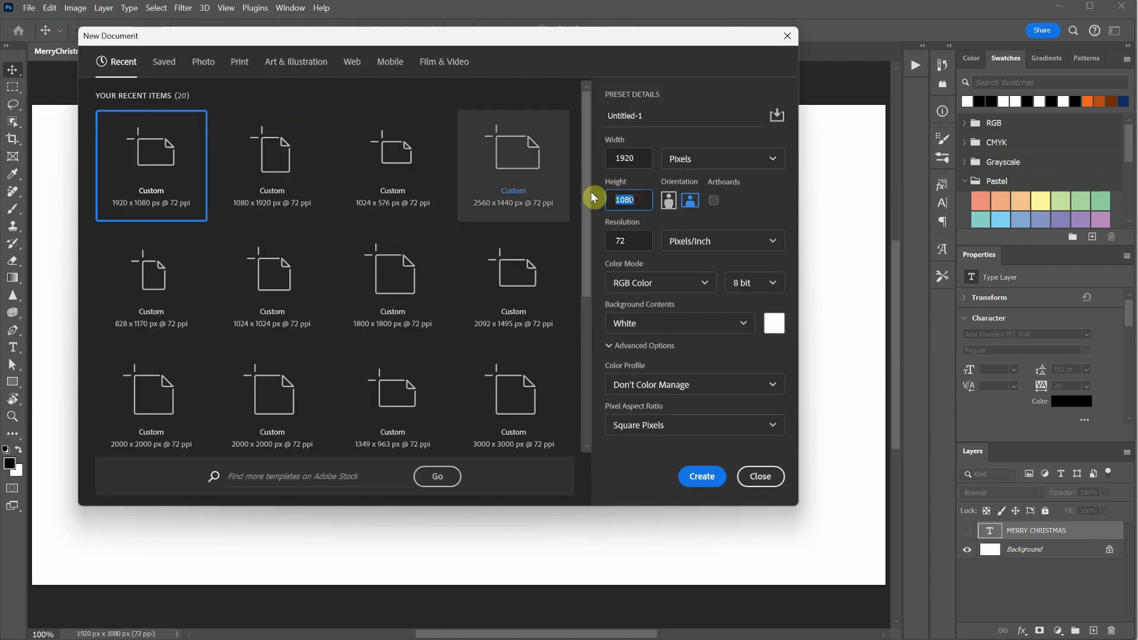
{"action": "left_click", "coordinate": [740, 479]}
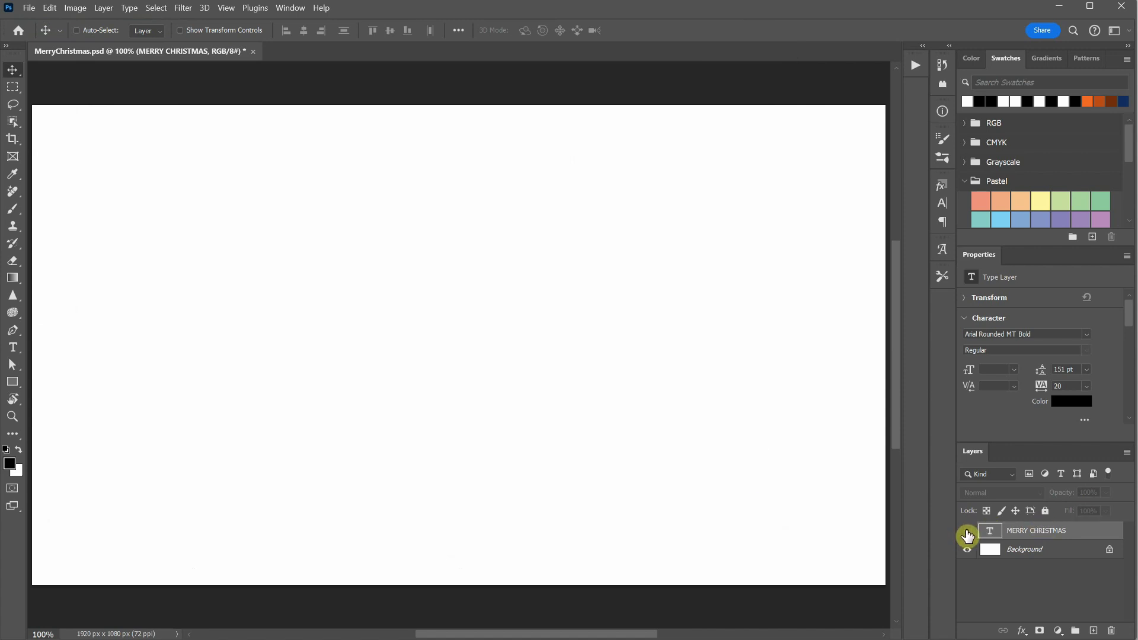
- Show the MERRY CHRISTMAS text layer, select its text, and commit the edit
{"action": "left_click", "coordinate": [967, 533]}
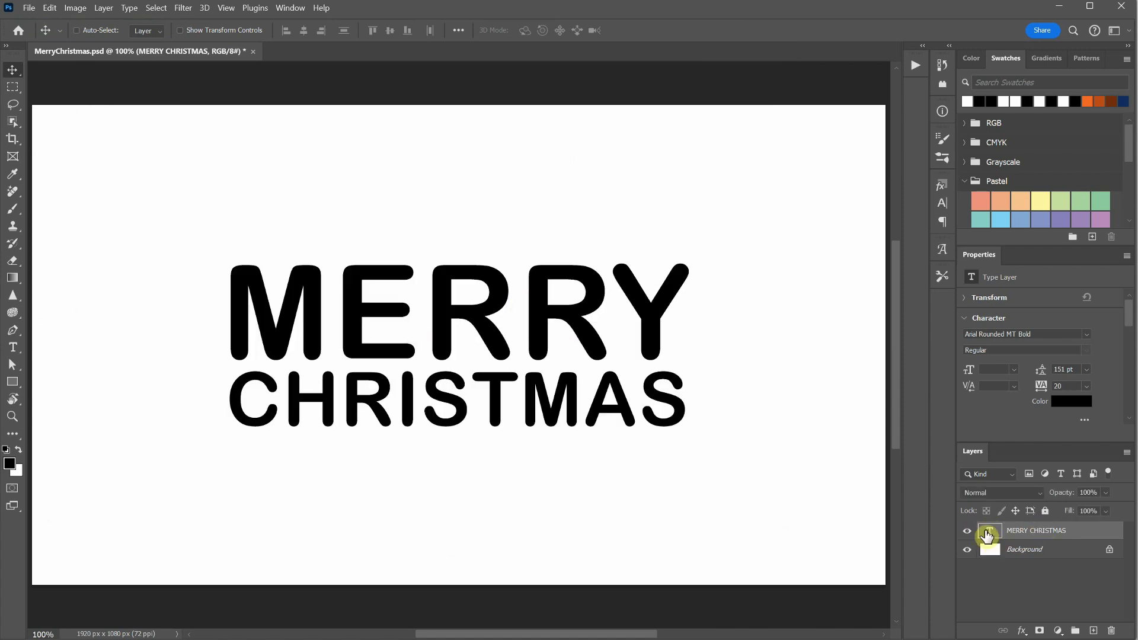
{"action": "double_click", "coordinate": [988, 533]}
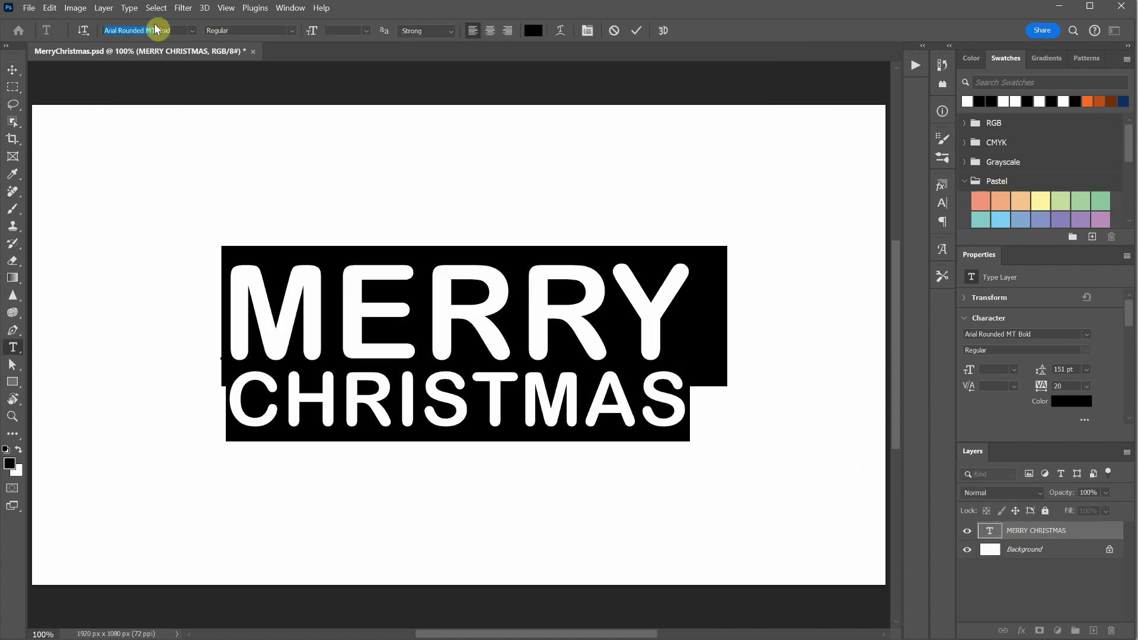
{"action": "left_click", "coordinate": [13, 70]}
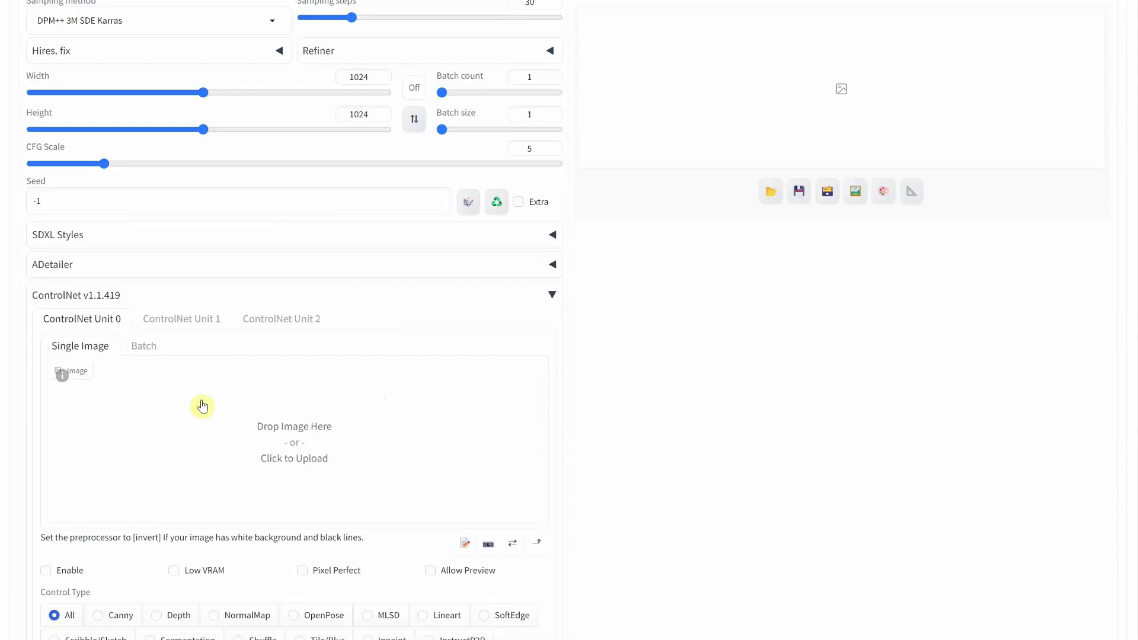
- Load MerryChristmas.jpg as the ControlNet Unit 0 image and enable Pixel Perfect
{"action": "left_click", "coordinate": [246, 415]}
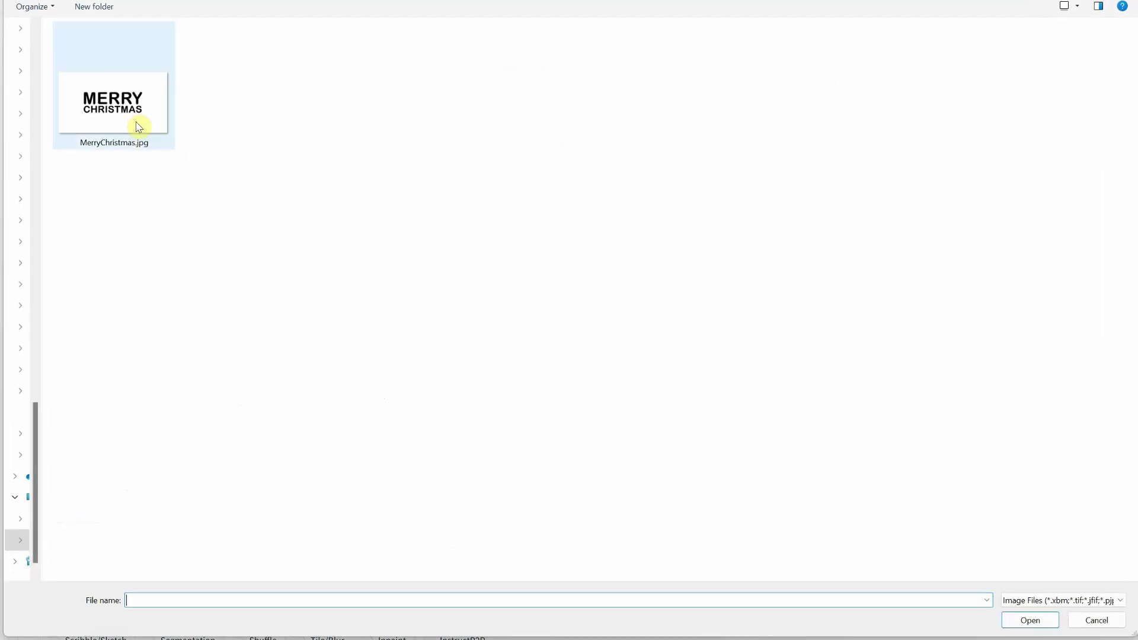
{"action": "double_click", "coordinate": [138, 122]}
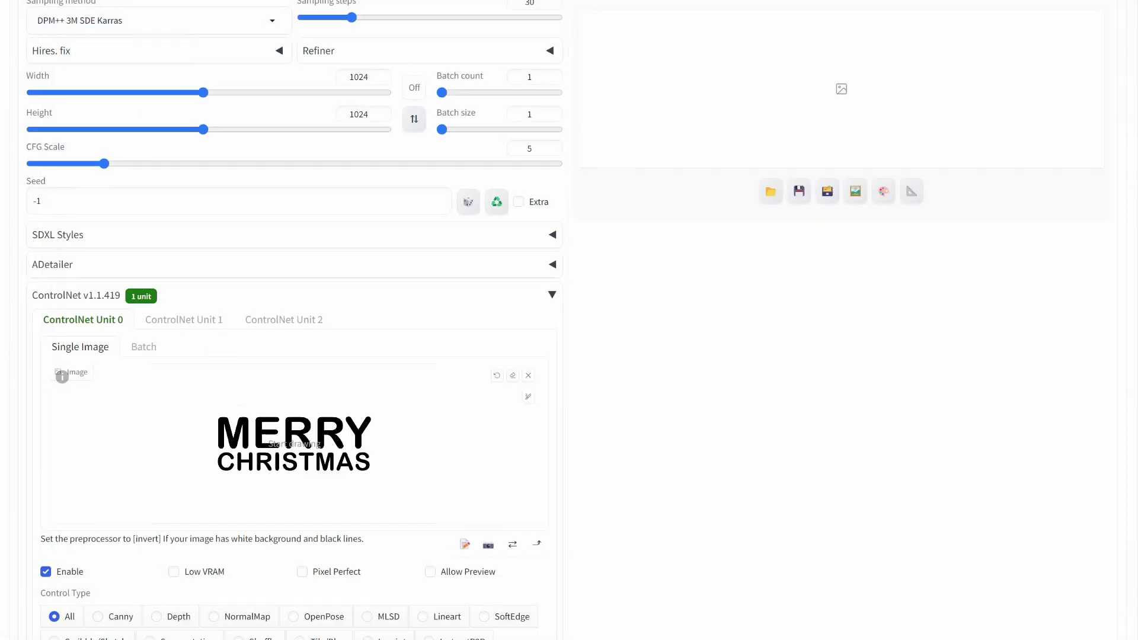
{"action": "scroll", "coordinate": [284, 395], "scroll_direction": "down", "scroll_amount": 3}
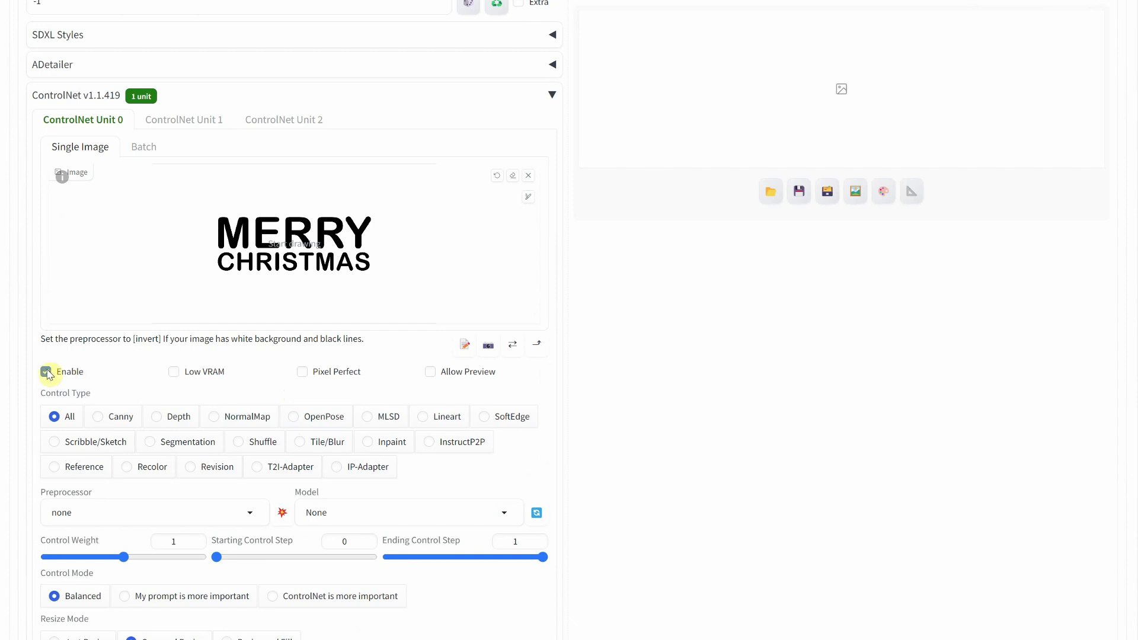
{"action": "left_click", "coordinate": [303, 373]}
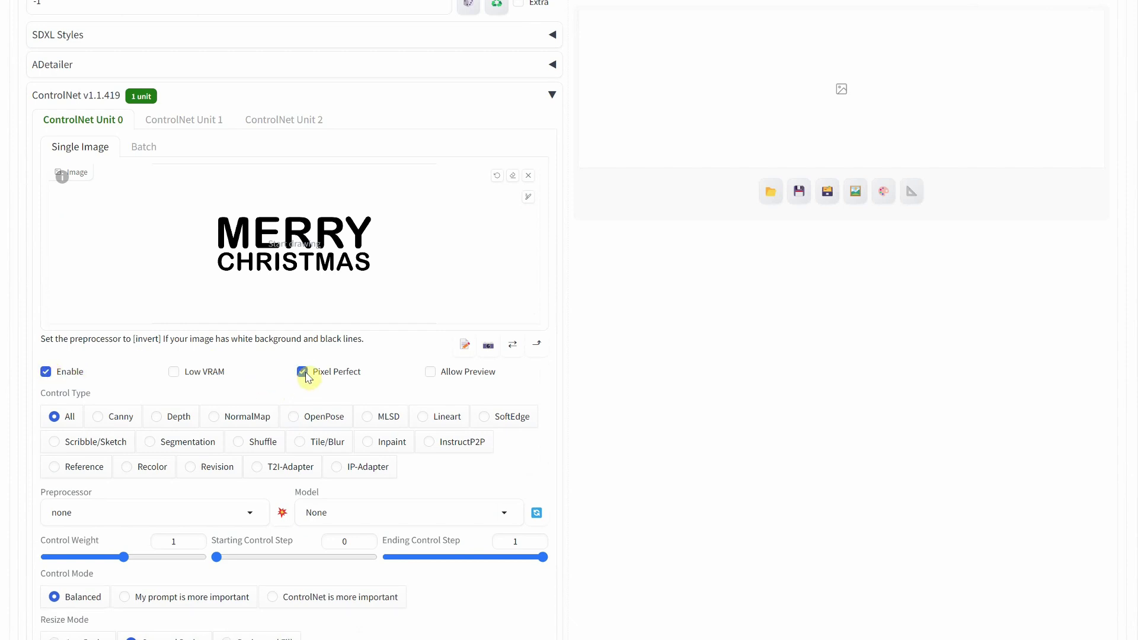
- Set Control Type to Canny with the canny preprocessor and the kohya_controllllite_xl_canny model
{"action": "left_click", "coordinate": [104, 417]}
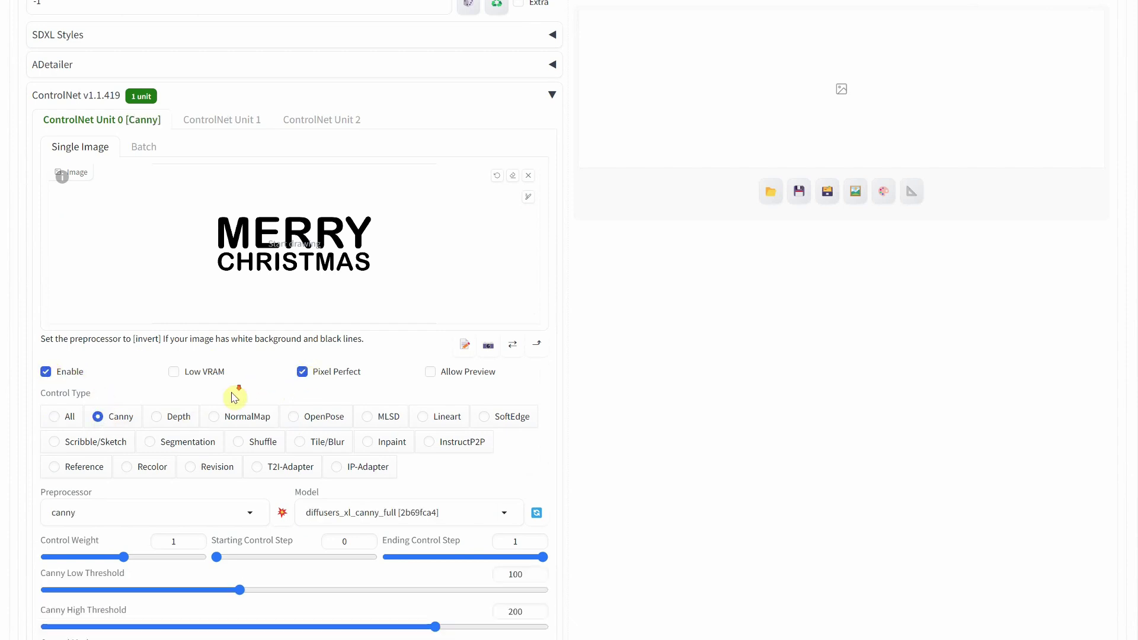
{"action": "scroll", "coordinate": [231, 391], "scroll_direction": "down", "scroll_amount": 2}
{"action": "left_click", "coordinate": [102, 380]}
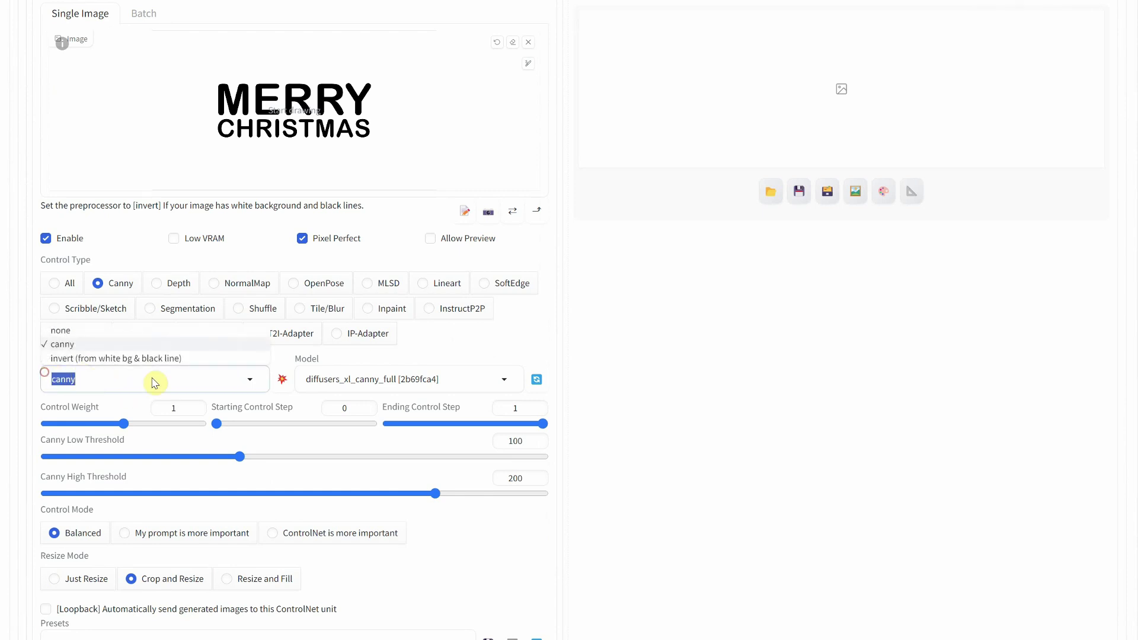
{"action": "left_click", "coordinate": [383, 378]}
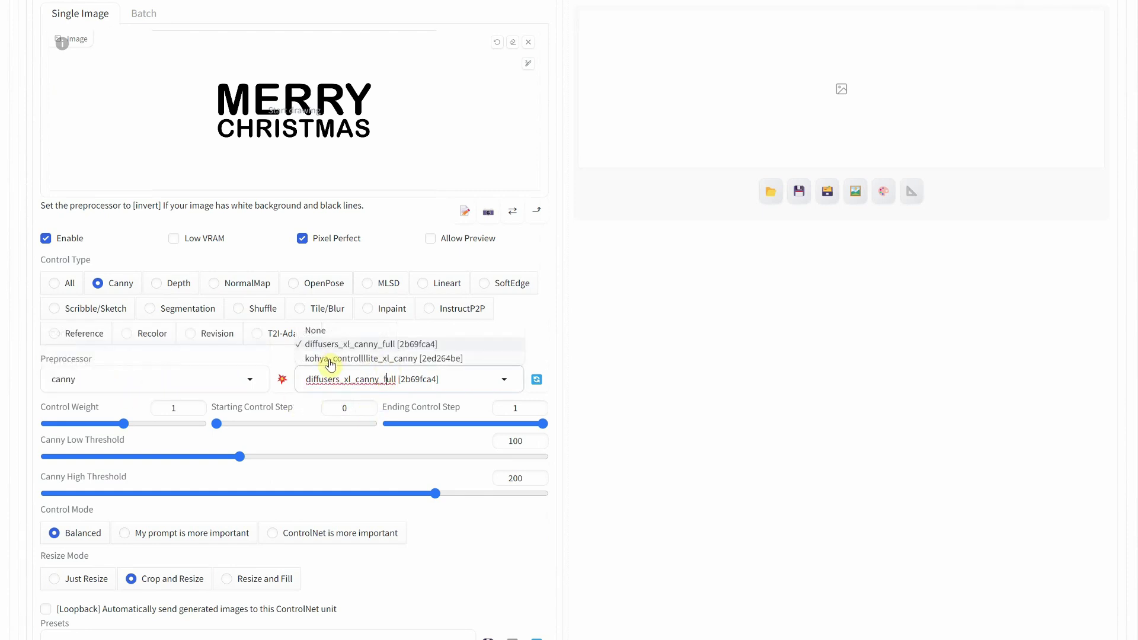
{"action": "left_click", "coordinate": [465, 359]}
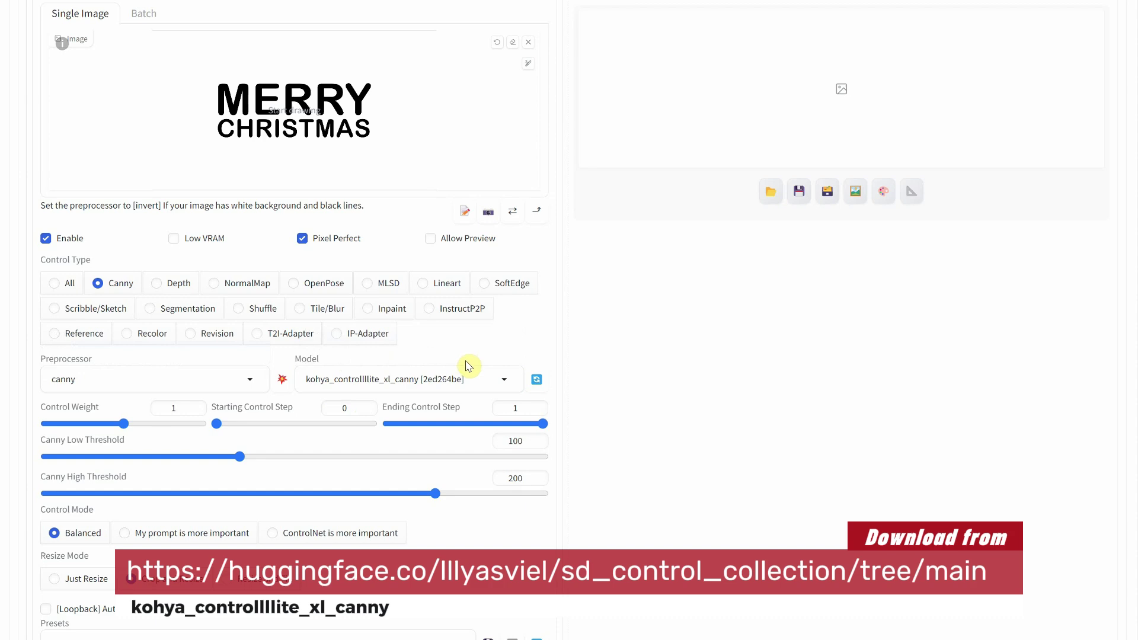
{"action": "scroll", "coordinate": [443, 386], "scroll_direction": "up", "scroll_amount": 10}
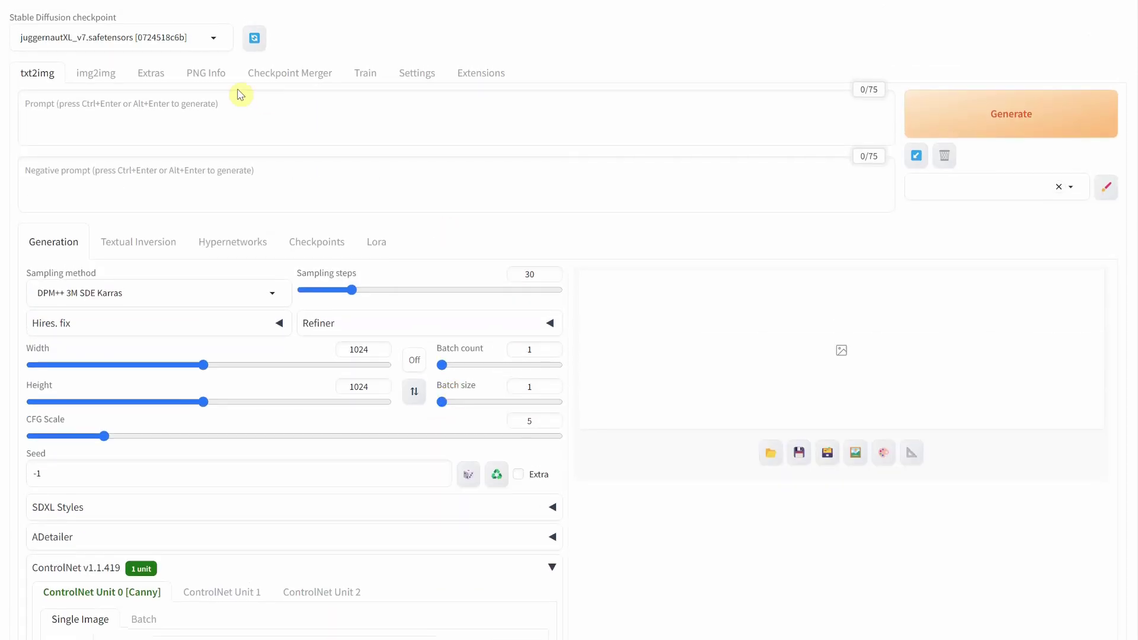
- Paste the gingerbread 'Merry Christmas' prompt and keep DPM++ 3M SDE Karras as the sampler
{"action": "left_click", "coordinate": [247, 110]}
{"action": "type", "text": "top view, individual gingerbread letters to spell out \"Merry Christmas\" made from gingerbread,  on a black rustic metal tray, gingerbread cookie around, morning light, sharp, gingerbread man, linen cloth, festive gingerbread photo"}
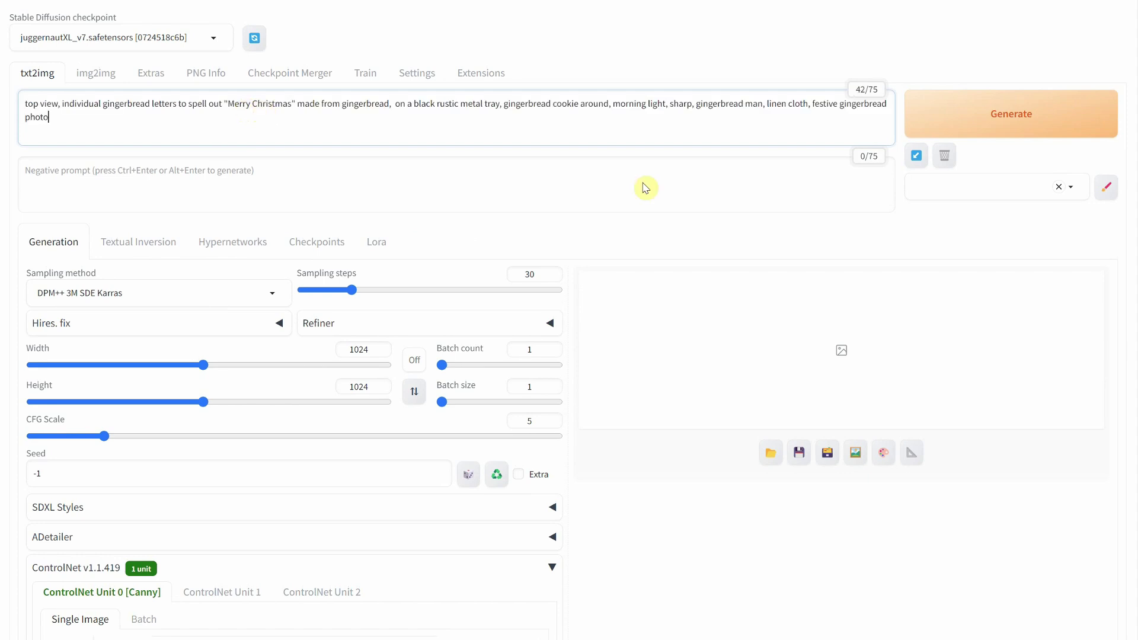
{"action": "left_click", "coordinate": [158, 290]}
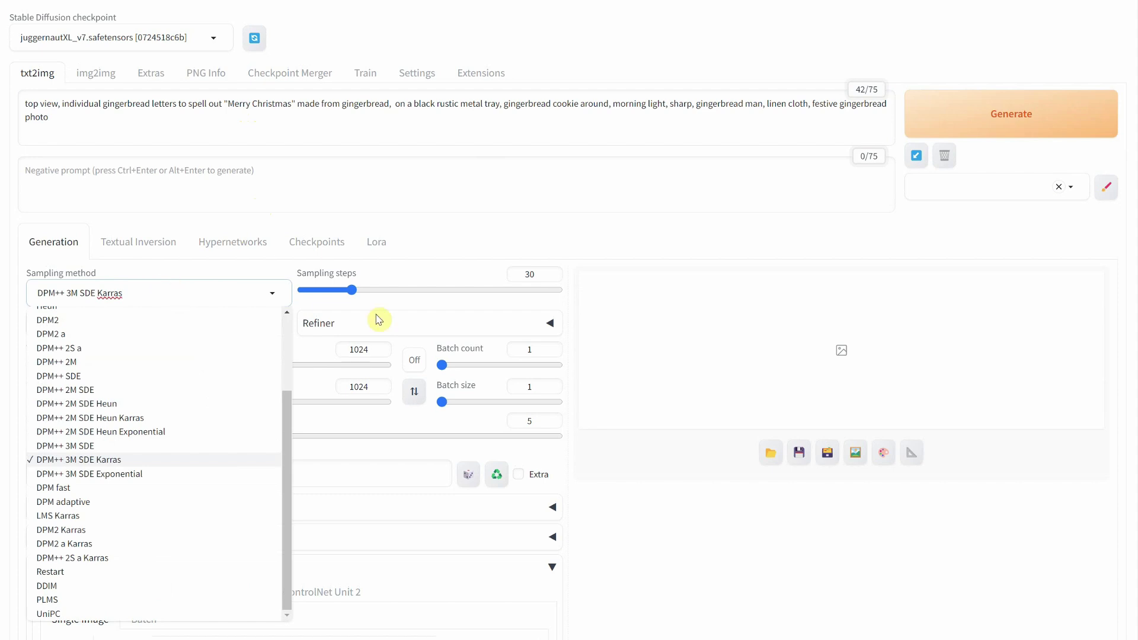
{"action": "left_click", "coordinate": [528, 273]}
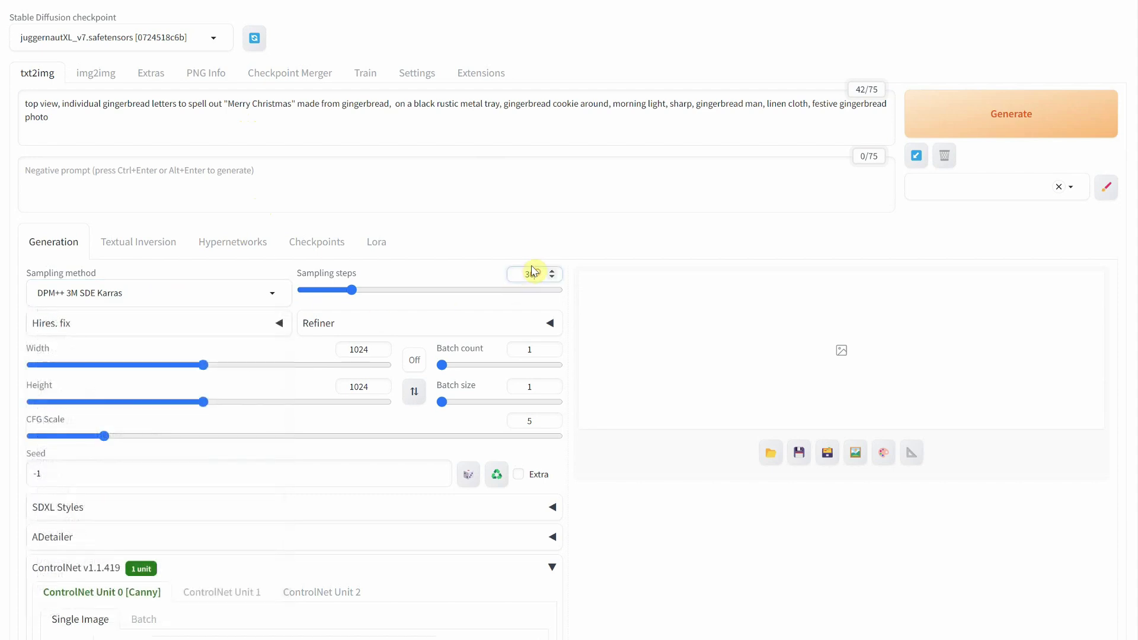
- Set the image size to 1200 × 672 and the seed to 2003
{"action": "double_click", "coordinate": [367, 348]}
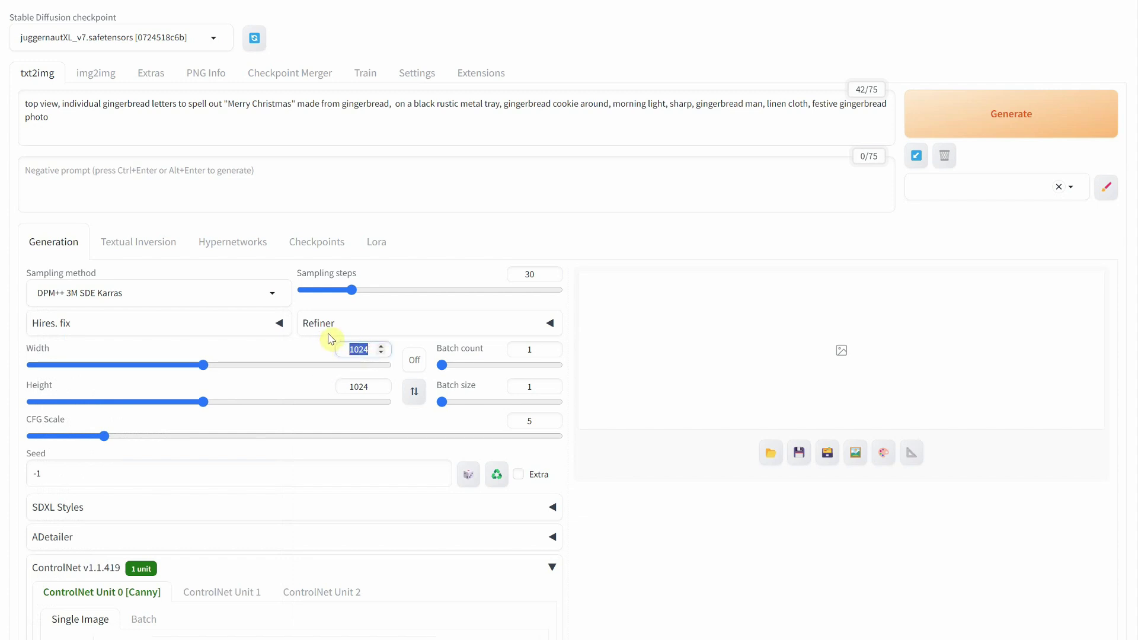
{"action": "type", "text": "1200"}
{"action": "double_click", "coordinate": [366, 385]}
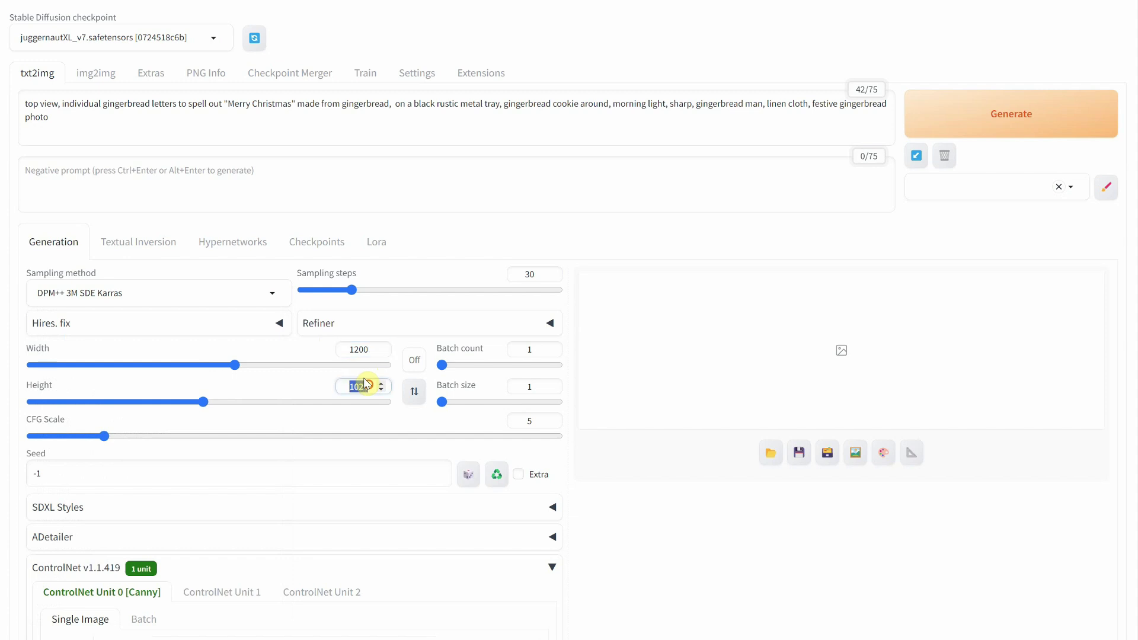
{"action": "type", "text": "672"}
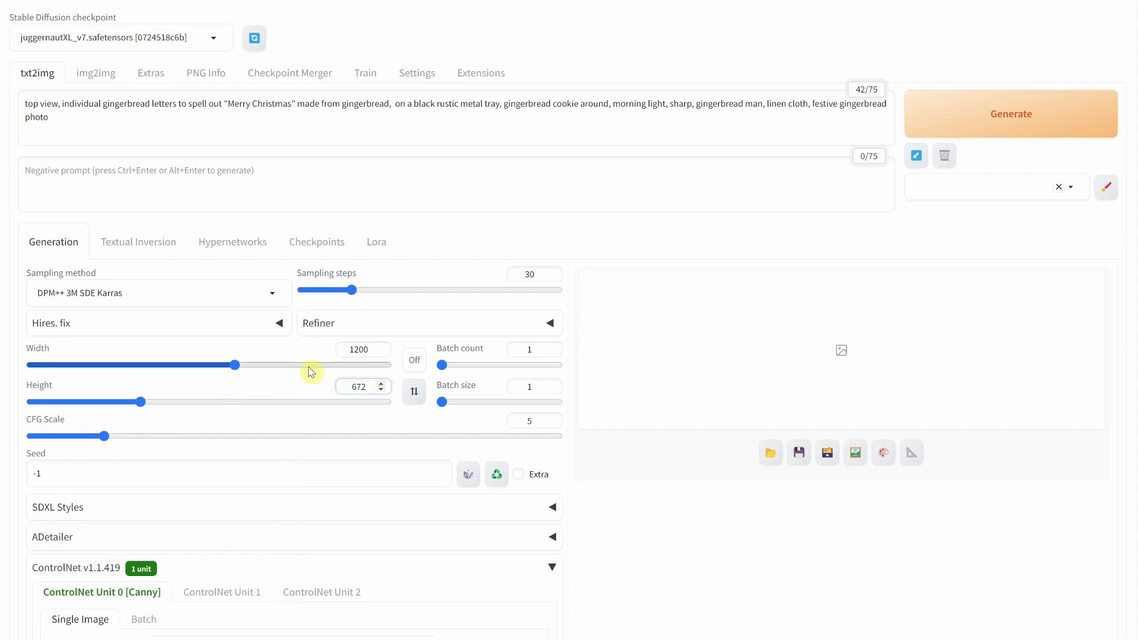
{"action": "key", "text": "Tab"}
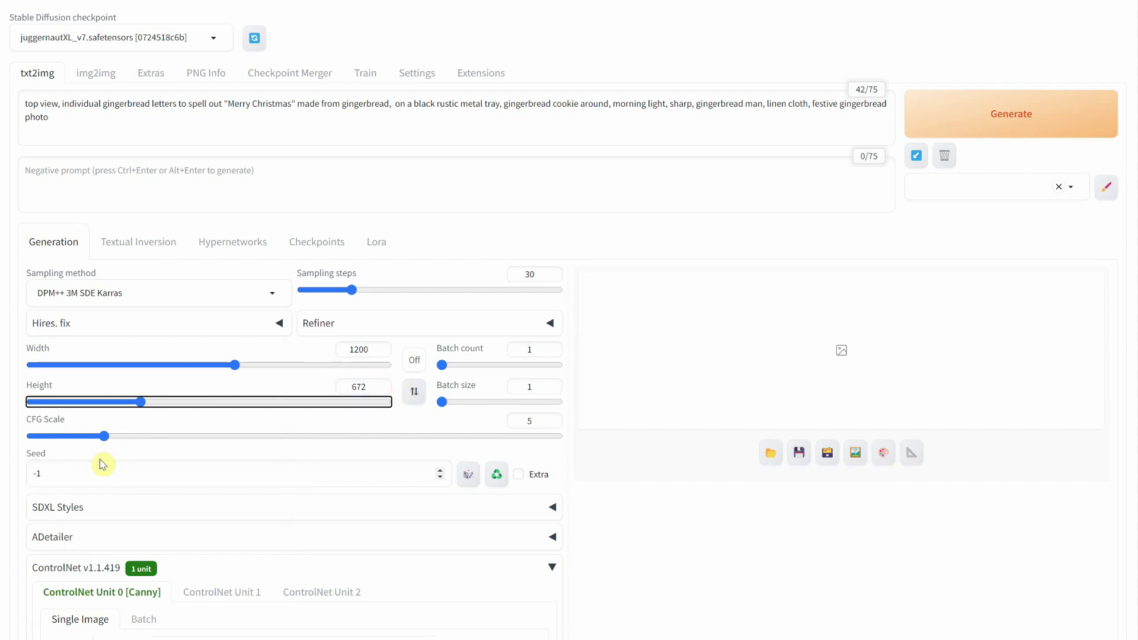
{"action": "double_click", "coordinate": [117, 470]}
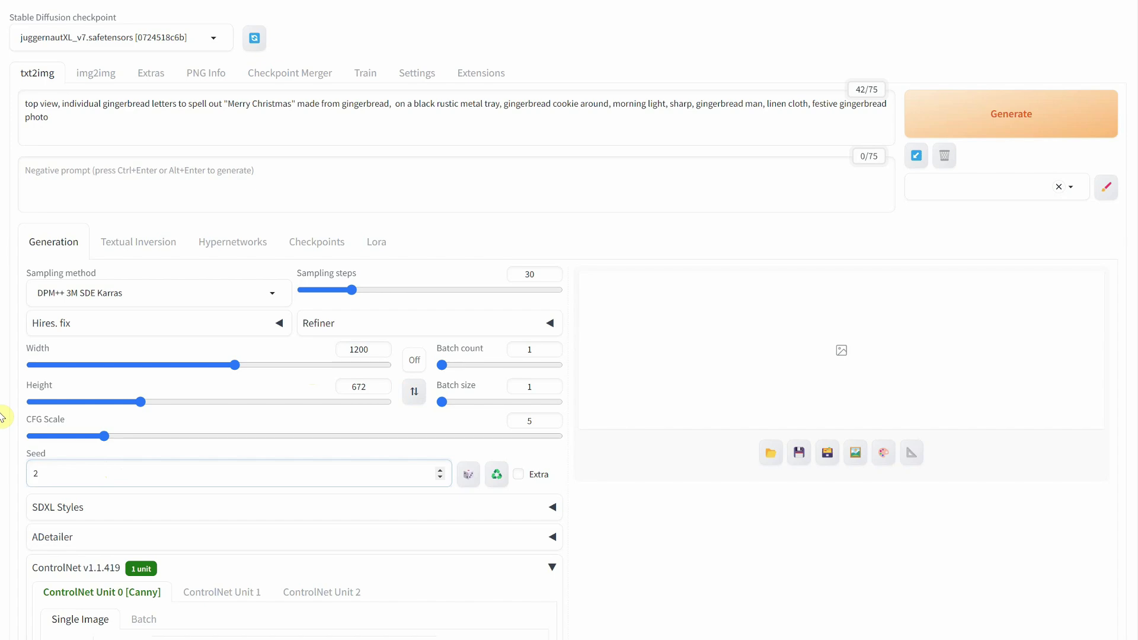
{"action": "left_click", "coordinate": [131, 513]}
- Pick the Photographic style in the SDXL Styles list, then return to the top of the page
{"action": "scroll", "coordinate": [236, 396], "scroll_direction": "down", "scroll_amount": 8}
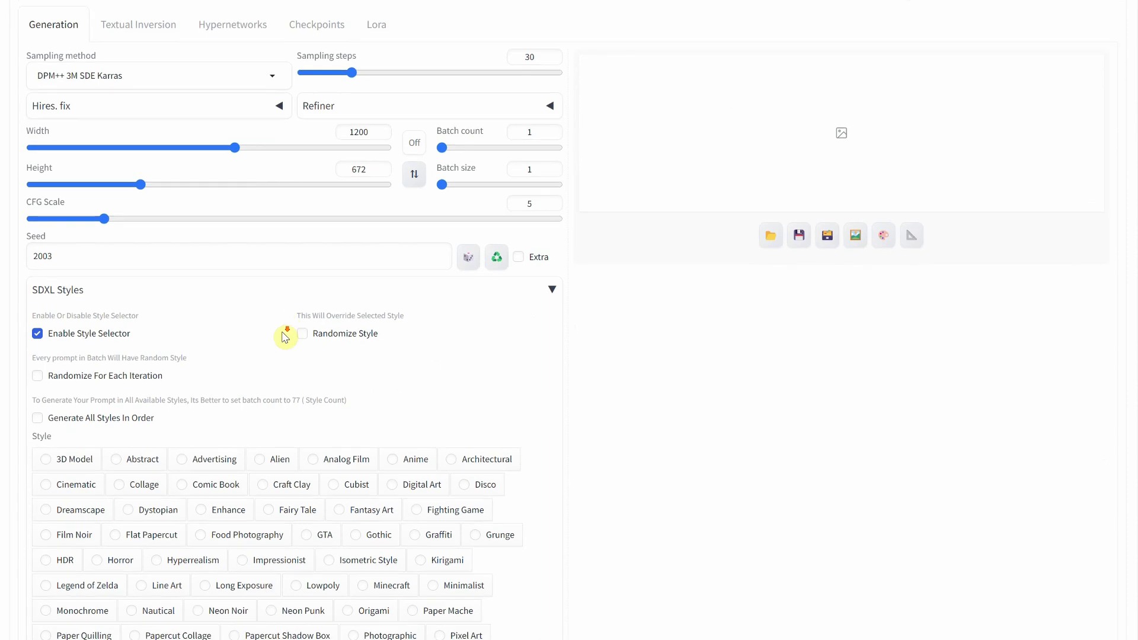
{"action": "scroll", "coordinate": [285, 332], "scroll_direction": "down", "scroll_amount": 1}
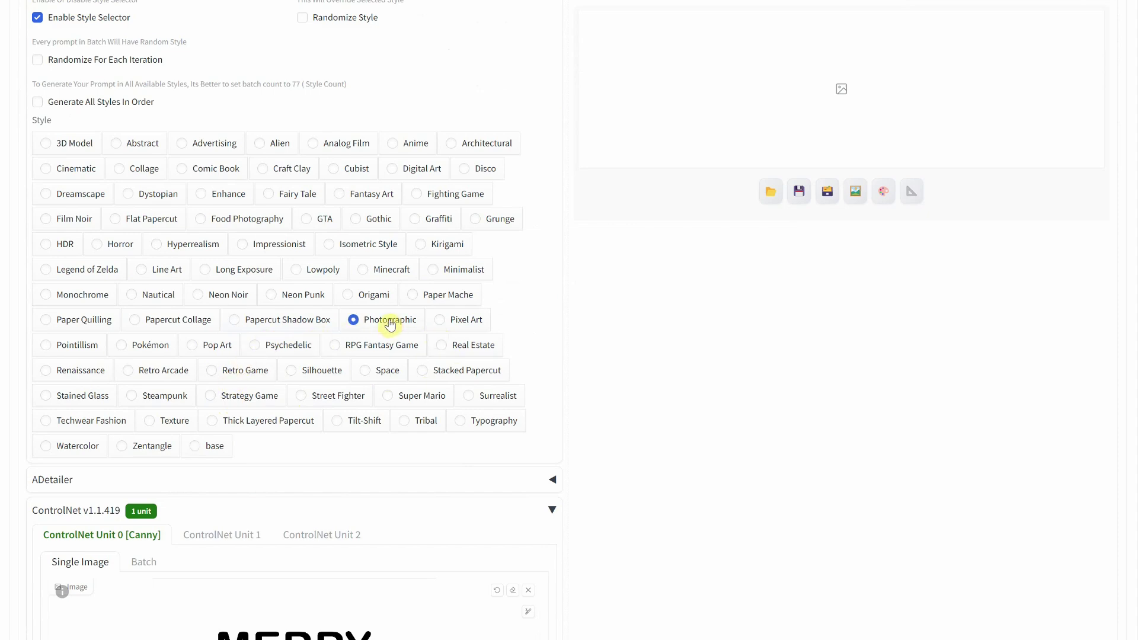
{"action": "scroll", "coordinate": [390, 324], "scroll_direction": "up", "scroll_amount": 9}
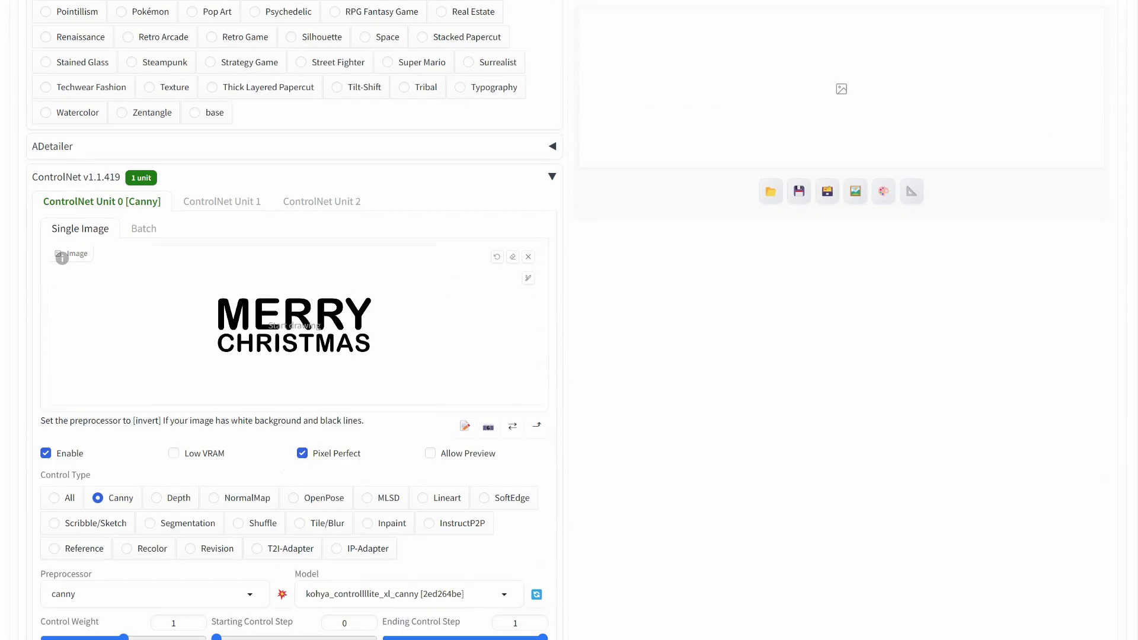
{"action": "scroll", "coordinate": [599, 282], "scroll_direction": "up", "scroll_amount": 16}
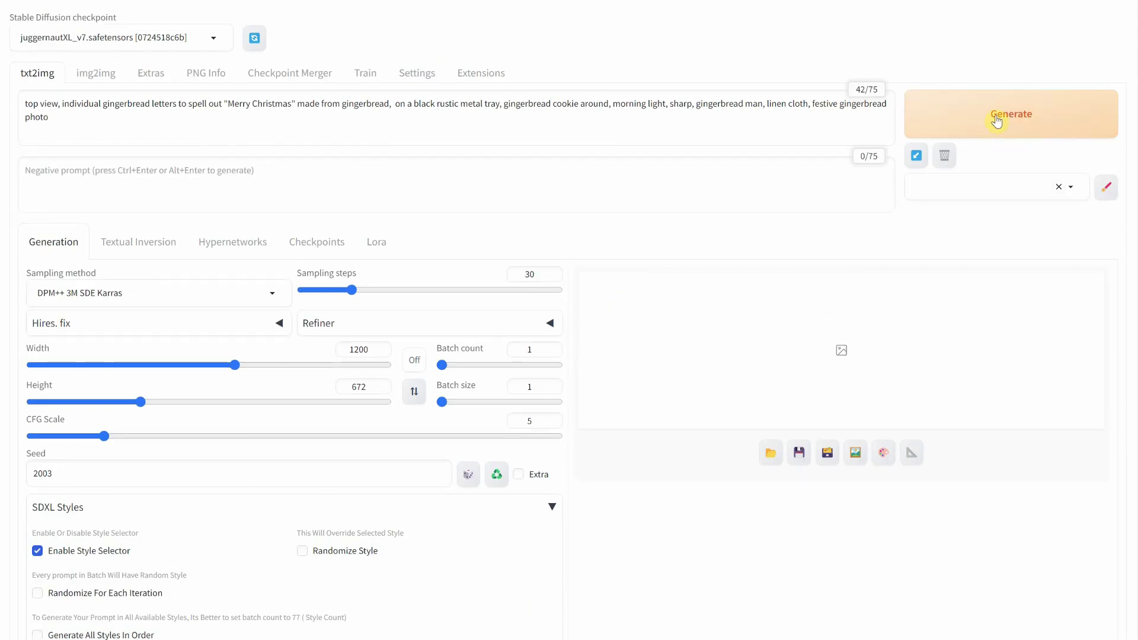
- Generate the gingerbread image, regenerate it with seed 2023, and view the result full-size
{"action": "left_click", "coordinate": [996, 121]}
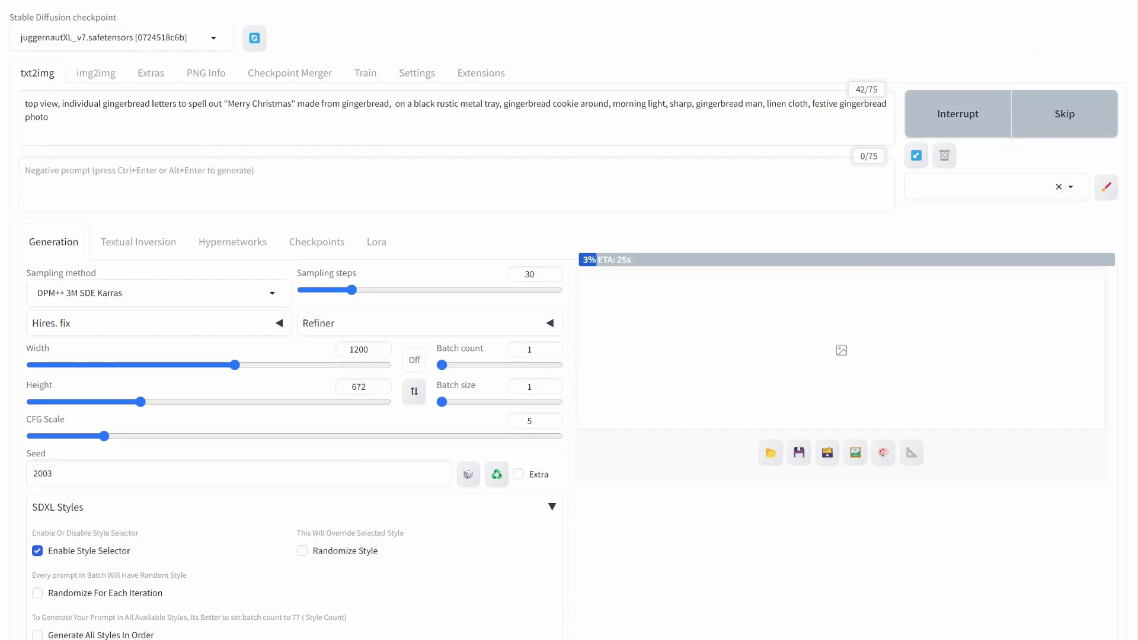
{"action": "left_click_drag", "start_coordinate": [43, 473], "coordinate": [153, 456]}
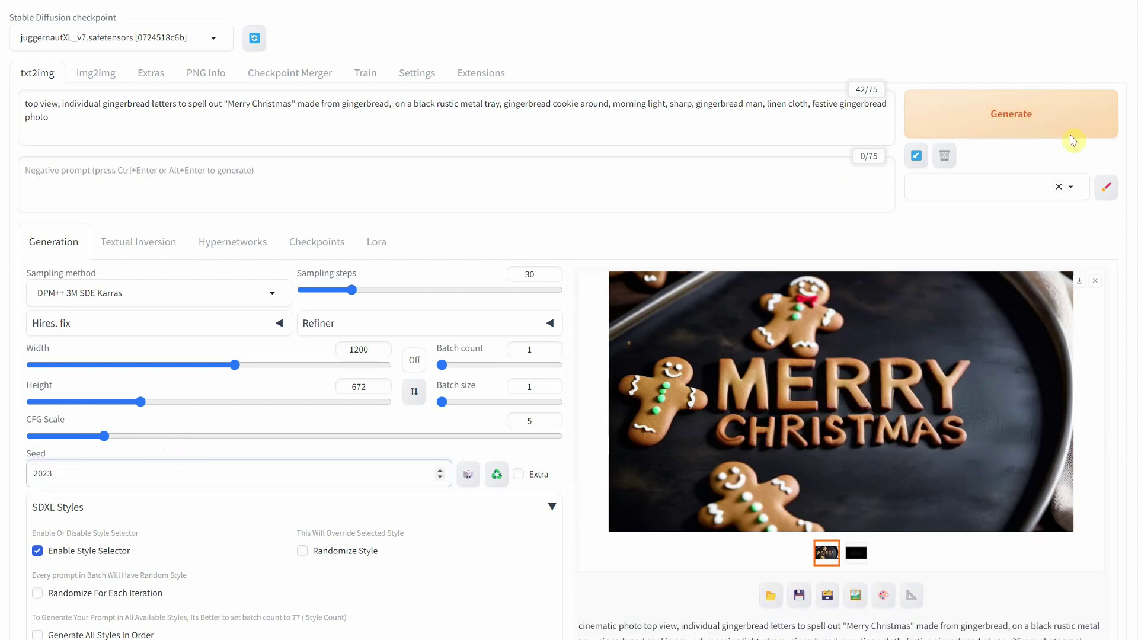
{"action": "left_click", "coordinate": [1006, 115]}
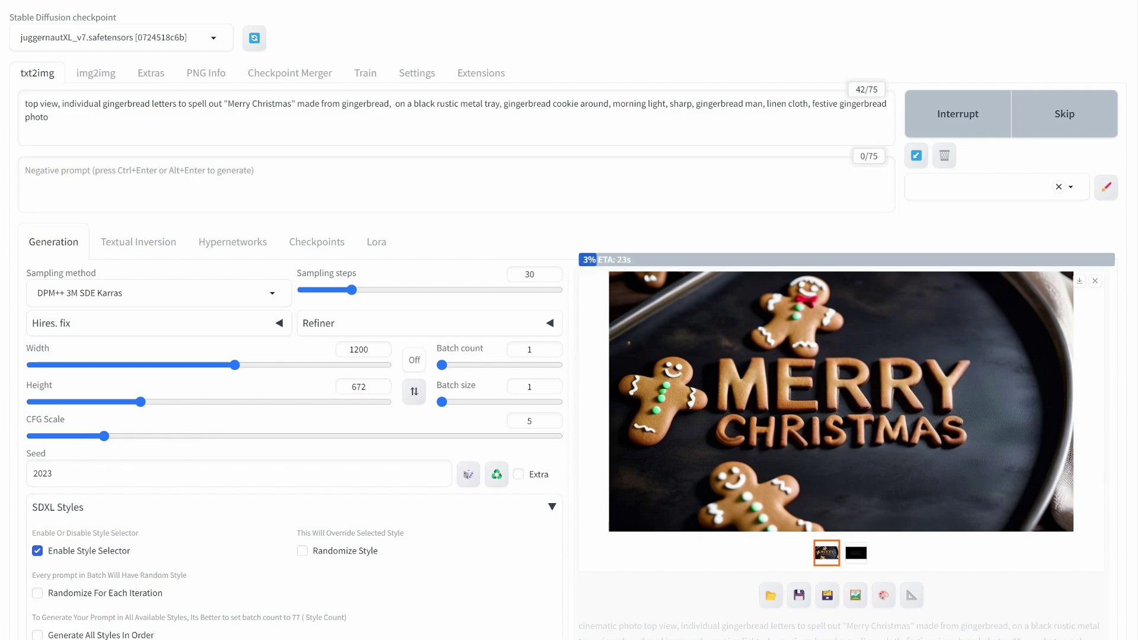
{"action": "left_click", "coordinate": [845, 444]}
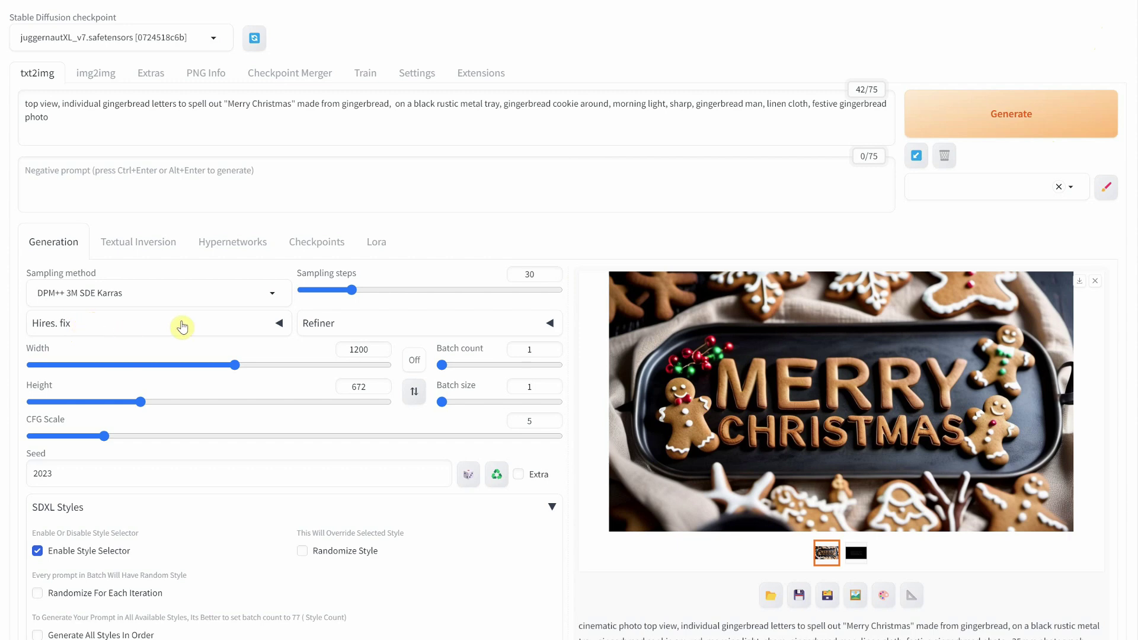
- Enable Hires. fix at 2× with 4x-UltraSharp and generate a 2400×1344 gingerbread image
{"action": "left_click", "coordinate": [233, 325]}
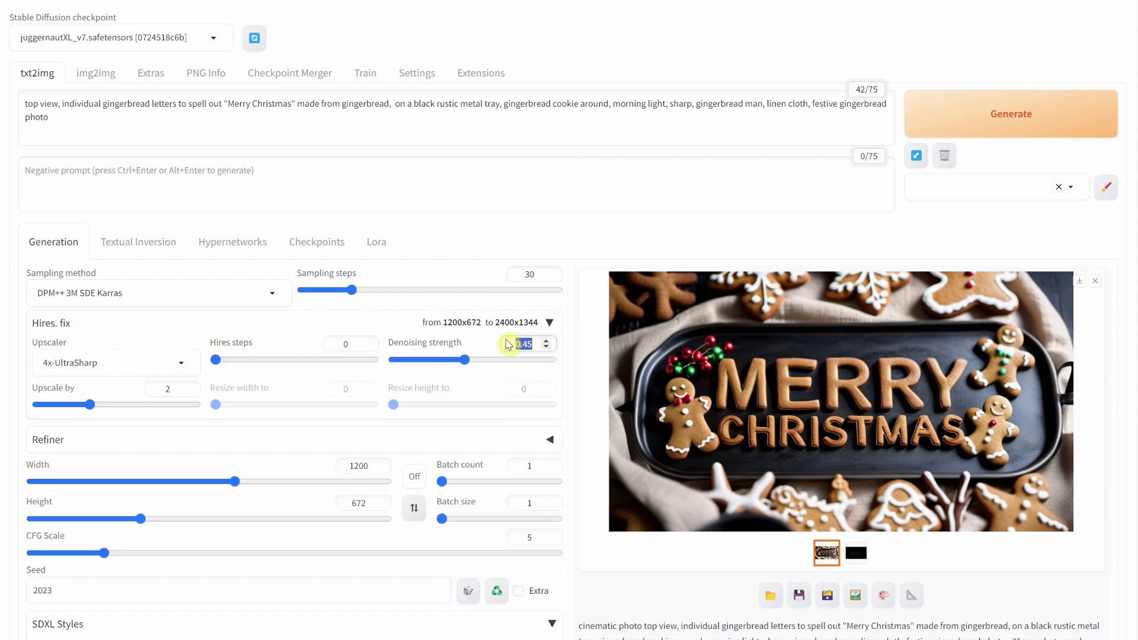
{"action": "double_click", "coordinate": [155, 388]}
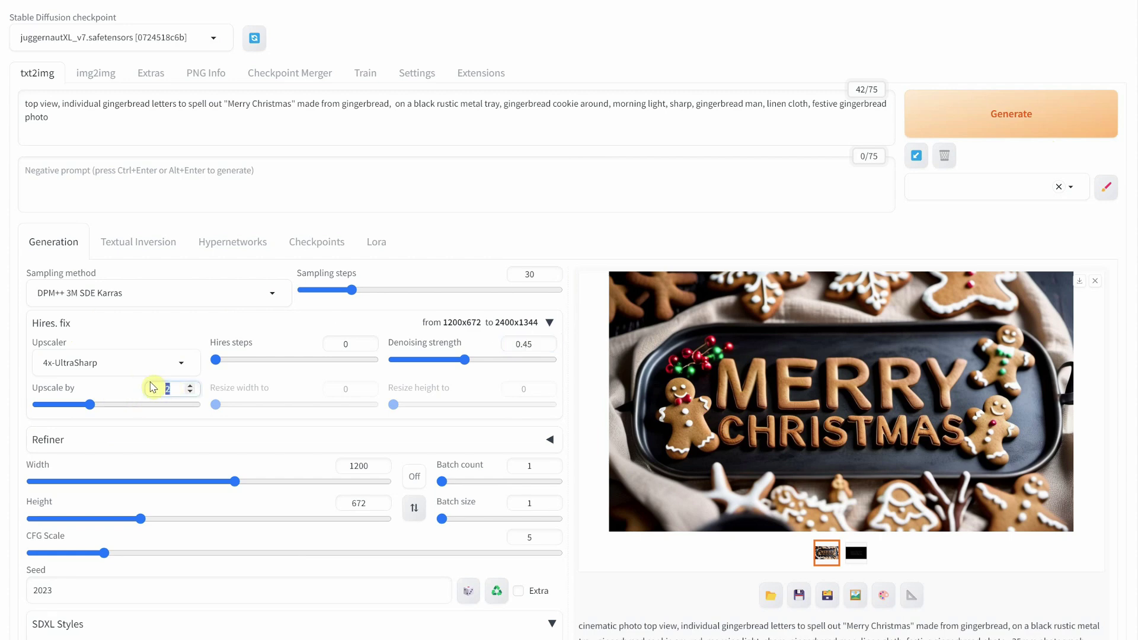
{"action": "left_click", "coordinate": [106, 373]}
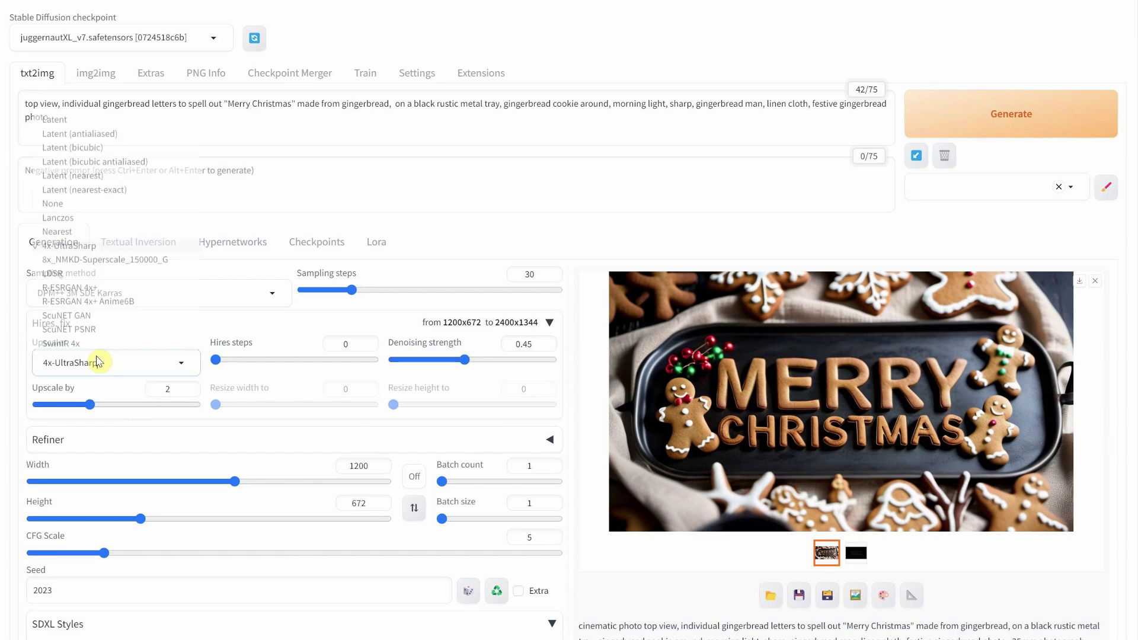
{"action": "left_click", "coordinate": [78, 247]}
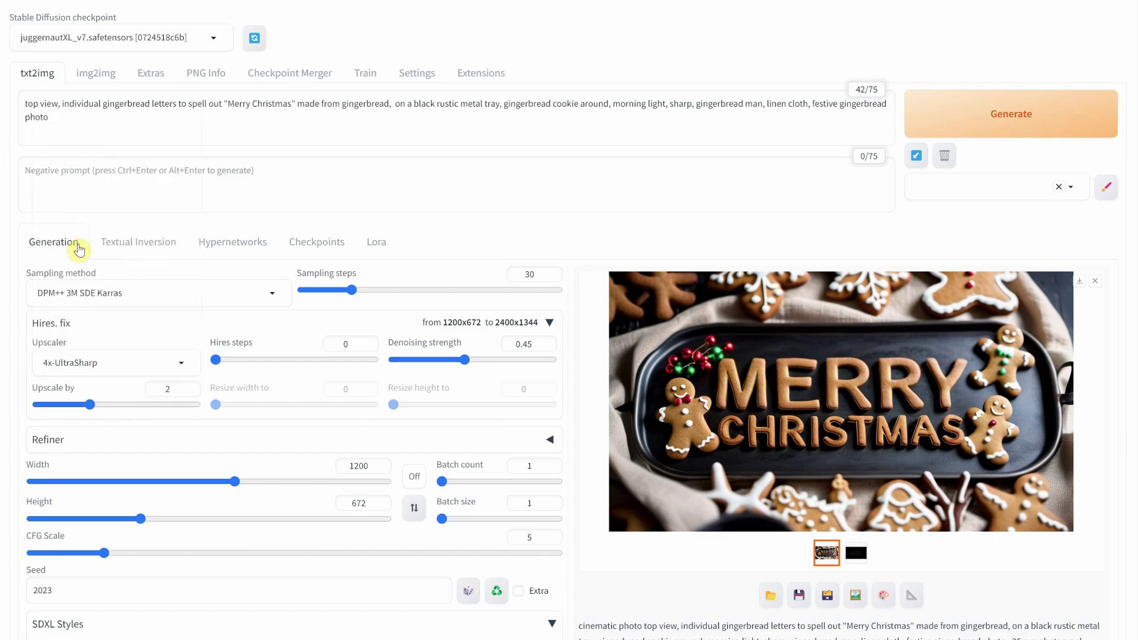
{"action": "left_click", "coordinate": [959, 123]}
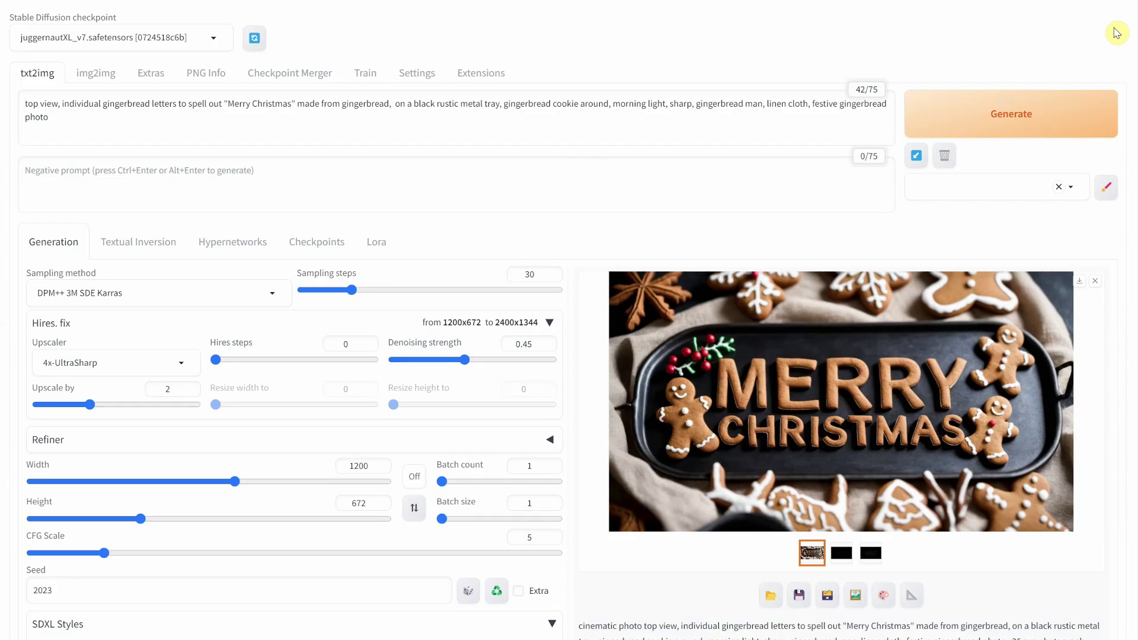
- Replace the gingerbread prompt with the green-and-gold watercolour greeting-card prompt
{"action": "left_click", "coordinate": [577, 123]}
{"action": "key", "text": "ctrl+a"}
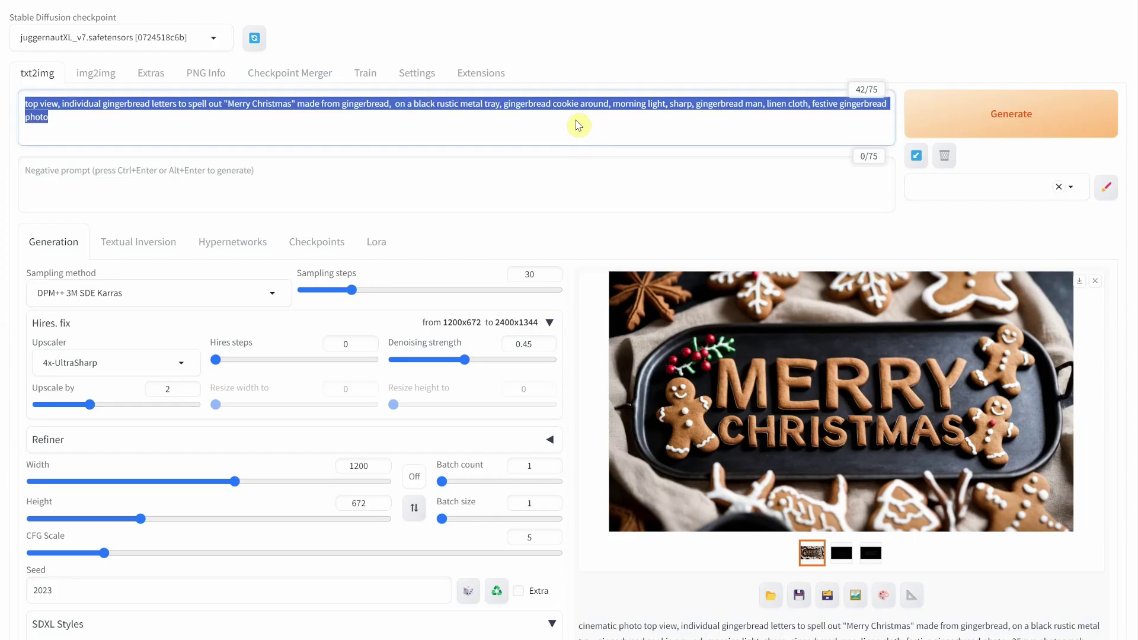
{"action": "type", "text": "MERRY CHRISTMAS text written in friendly green and gold font, complemented by a watercolor painting of a festive trees adorned with ornaments, award winning greeting card illustration, perfect, sharp"}
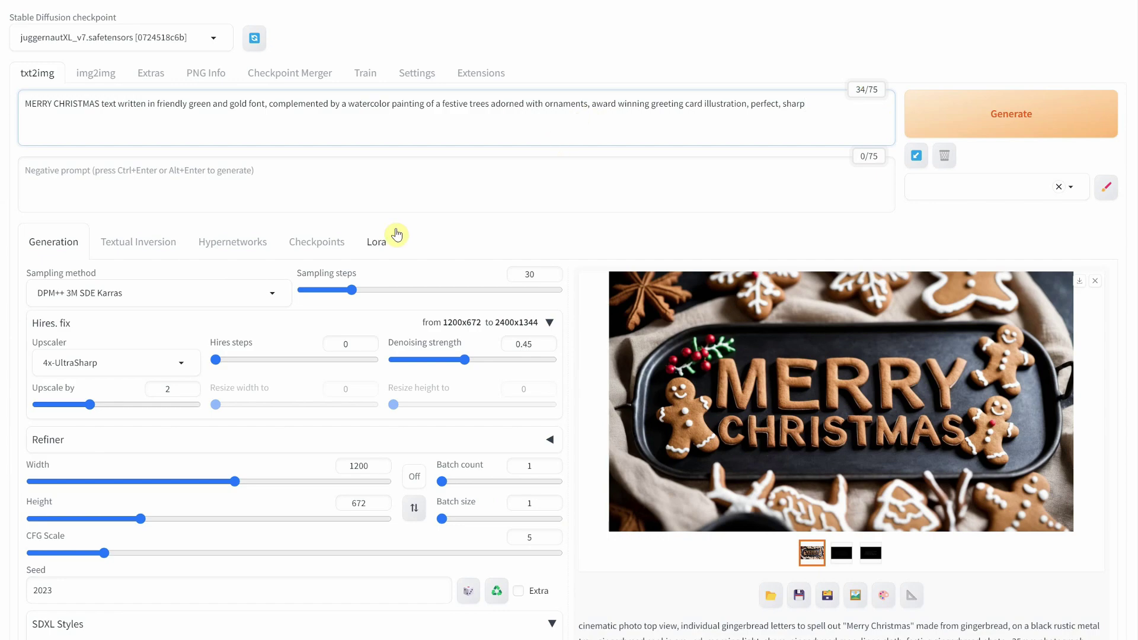
- Generate the watercolour MERRY CHRISTMAS image with festive pine trees
{"action": "scroll", "coordinate": [265, 318], "scroll_direction": "down", "scroll_amount": 1}
{"action": "scroll", "coordinate": [265, 318], "scroll_direction": "down", "scroll_amount": 10}
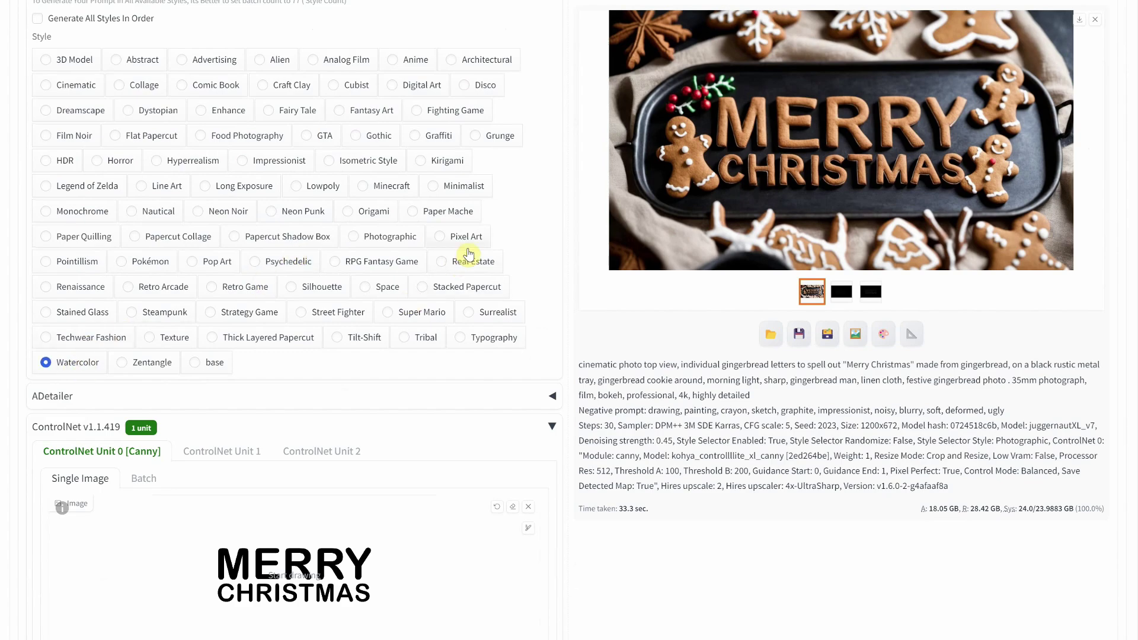
{"action": "scroll", "coordinate": [474, 249], "scroll_direction": "up", "scroll_amount": 10}
{"action": "left_click", "coordinate": [947, 125]}
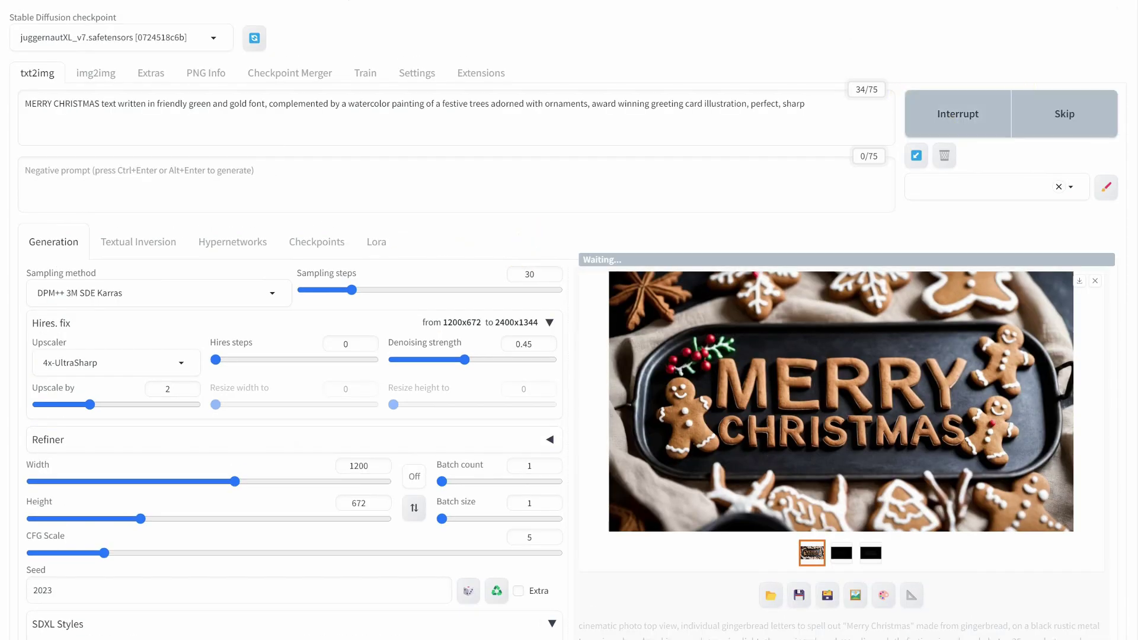
{"action": "scroll", "coordinate": [902, 271], "scroll_direction": "down", "scroll_amount": 3}
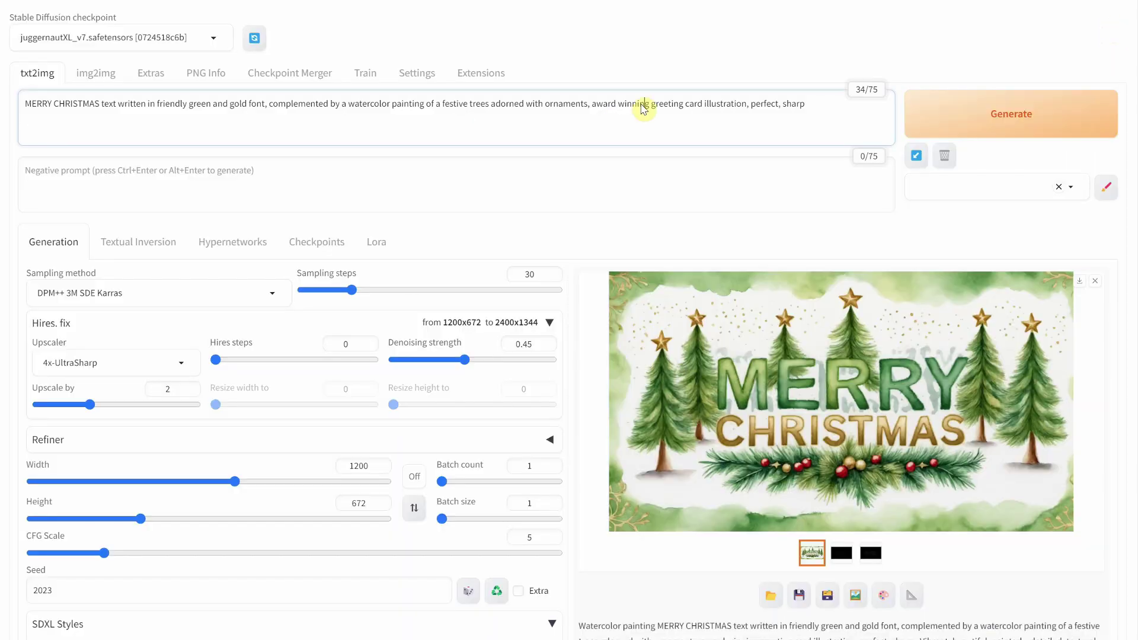
- Swap in the 3D wooden-letters prompt and generate it with the 3D Model style
{"action": "key", "text": "ctrl+a"}
{"action": "type", "text": "closeup of MERRY CHRISTMAS made from 3D wooden letters,  mounted on a dark red varnished painted wooden plank wall, minimalist, pine blank frame, glossy, pine twigs on the side"}
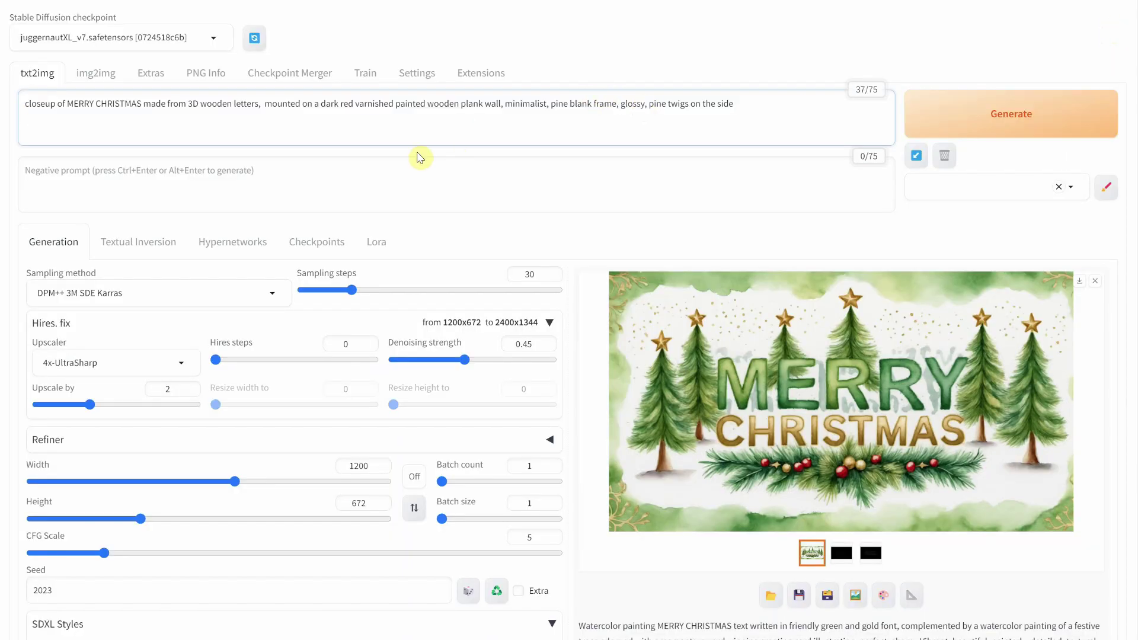
{"action": "scroll", "coordinate": [409, 160], "scroll_direction": "down", "scroll_amount": 5}
{"action": "left_click", "coordinate": [68, 452]}
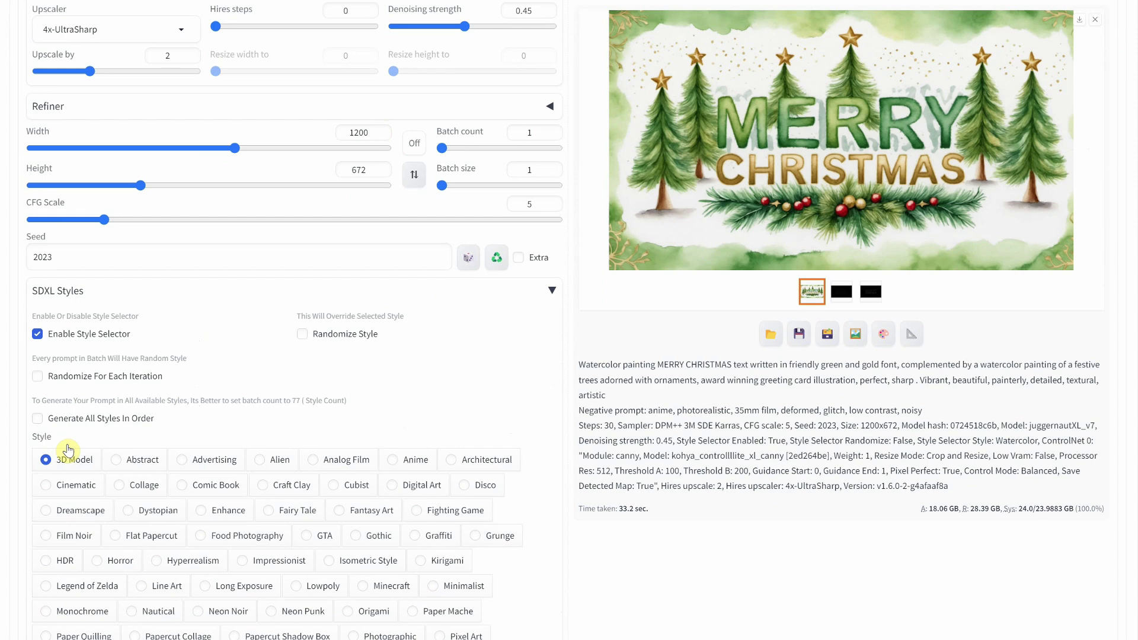
{"action": "scroll", "coordinate": [326, 305], "scroll_direction": "up", "scroll_amount": 5}
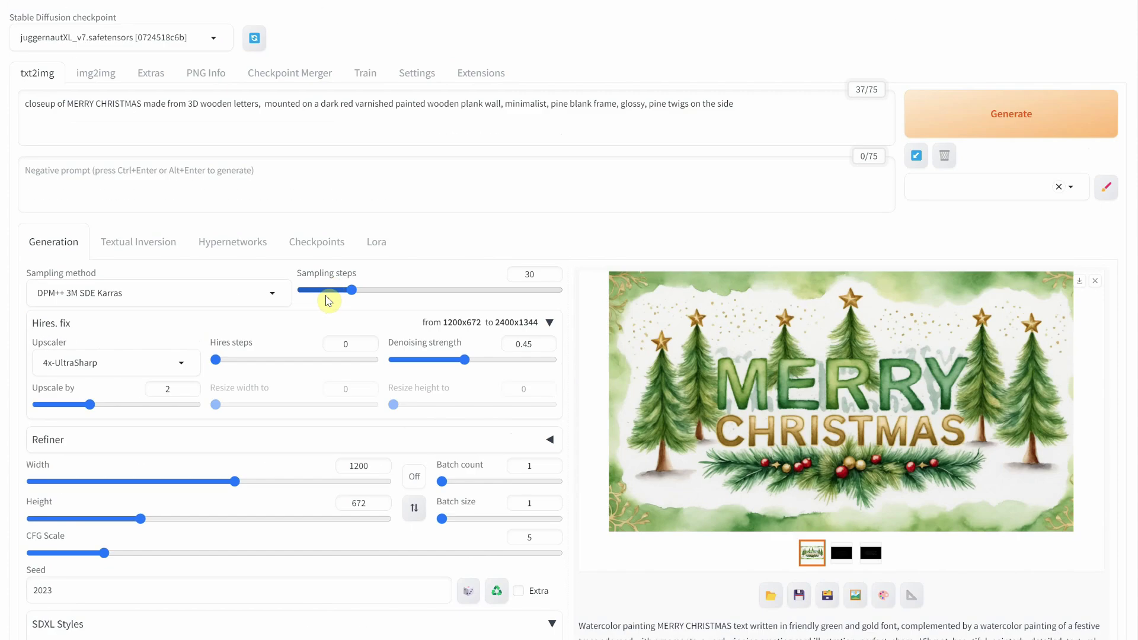
{"action": "left_click", "coordinate": [995, 118]}
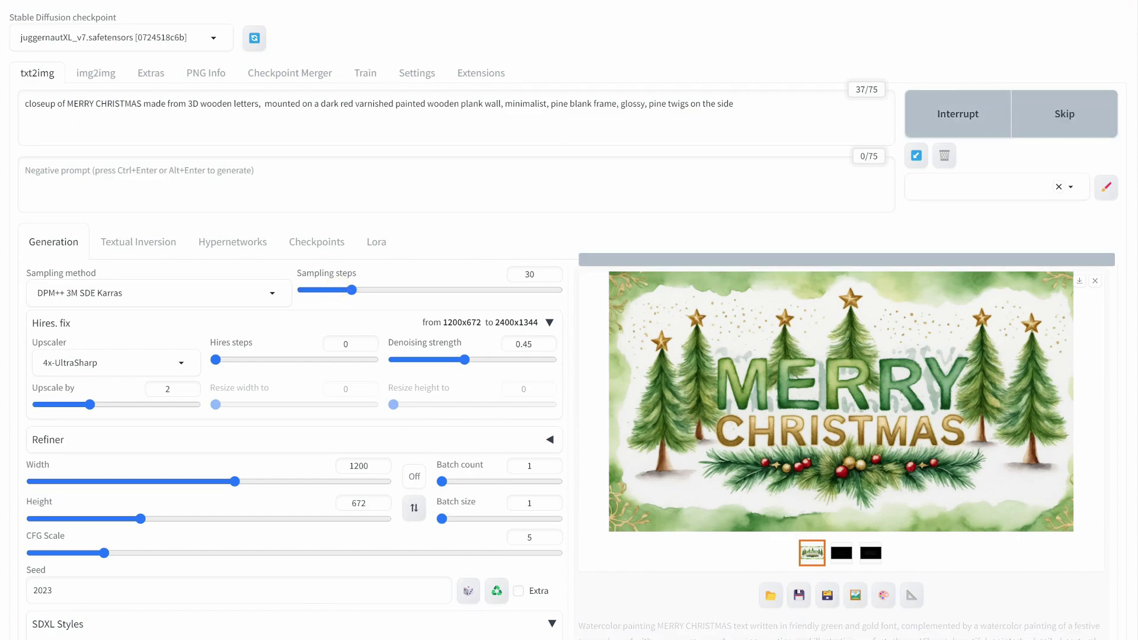
- Replace the prompt with the snow-text cottage prompt
{"action": "left_click", "coordinate": [762, 101]}
{"action": "key", "text": "ctrl+a"}
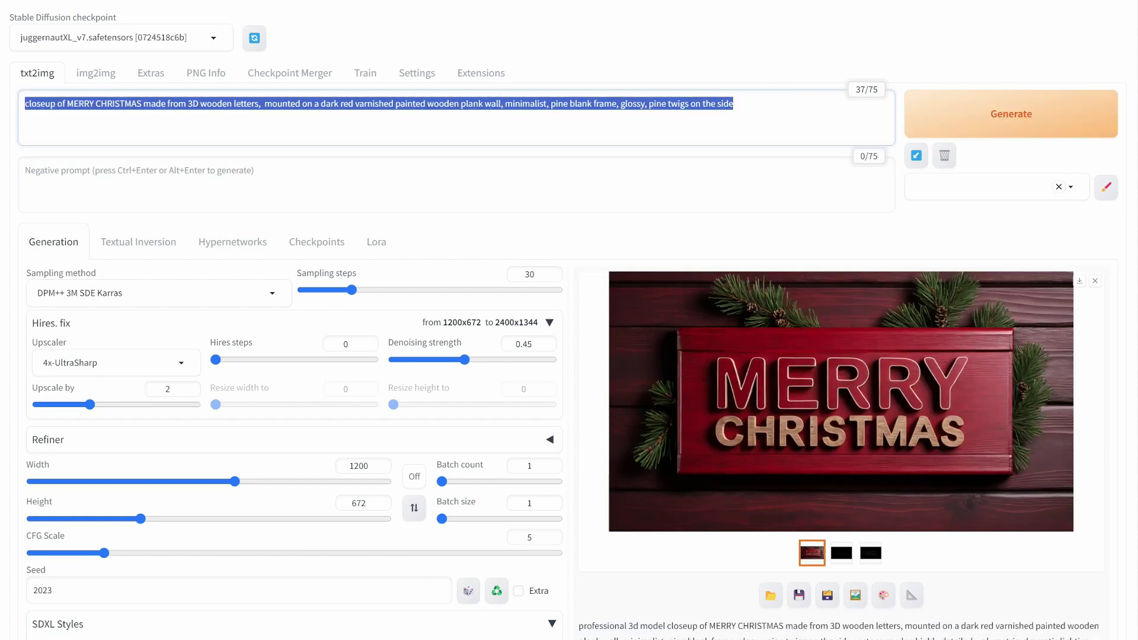
{"action": "type", "text": "MERRY CHRISTMAS text made from snow, a cute illustration of a picturesque cartoon cottage, surrounded by a gentle snowfall, sharp holiday scene, contrast, winter"}
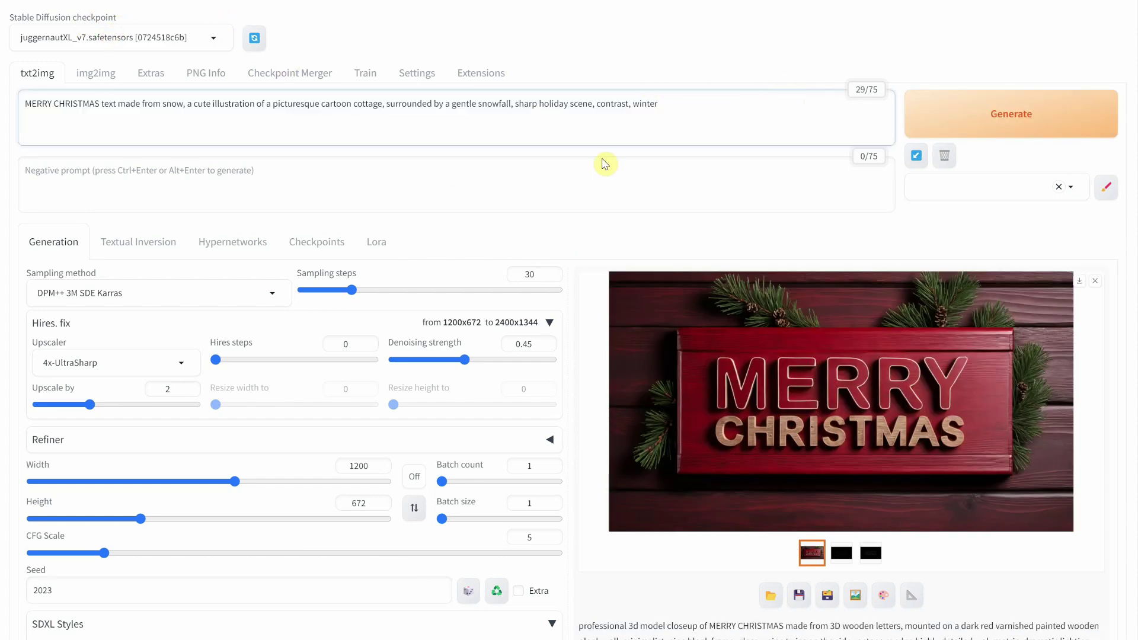
- Generate the snowy-cottage MERRY CHRISTMAS image in the Fantasy Art style
{"action": "scroll", "coordinate": [579, 183], "scroll_direction": "down", "scroll_amount": 9}
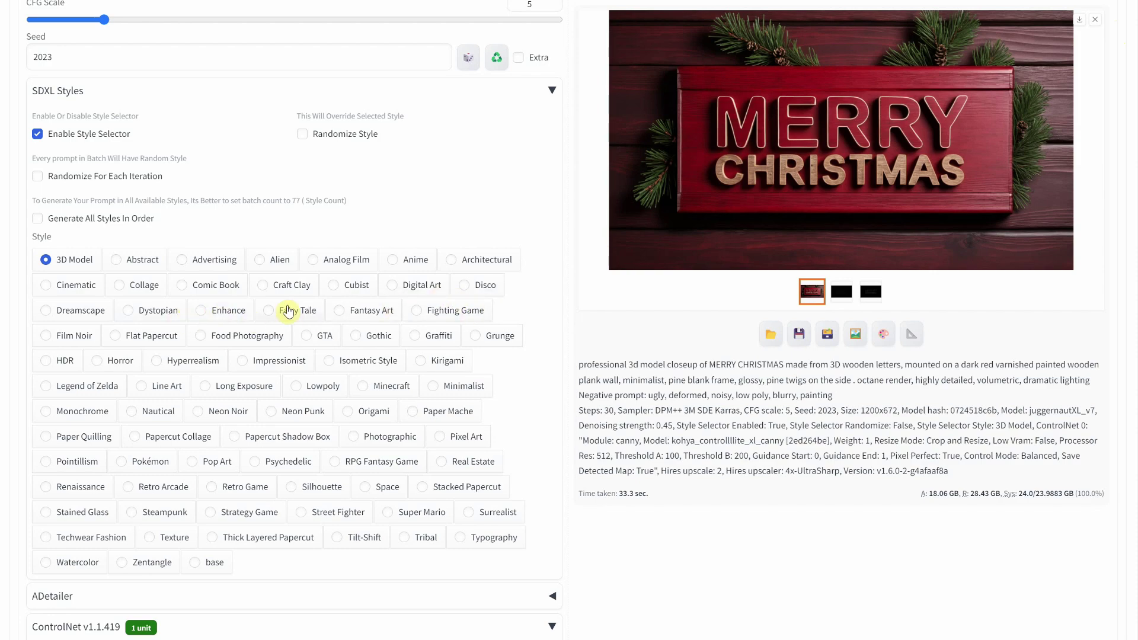
{"action": "scroll", "coordinate": [415, 314], "scroll_direction": "up", "scroll_amount": 10}
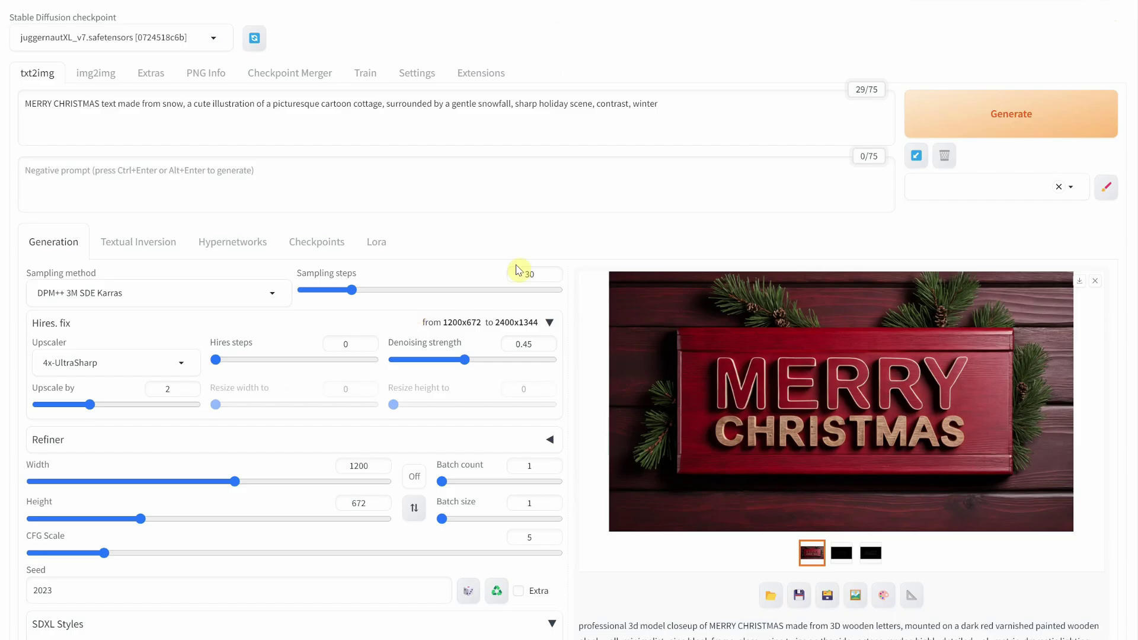
{"action": "left_click", "coordinate": [1008, 114]}
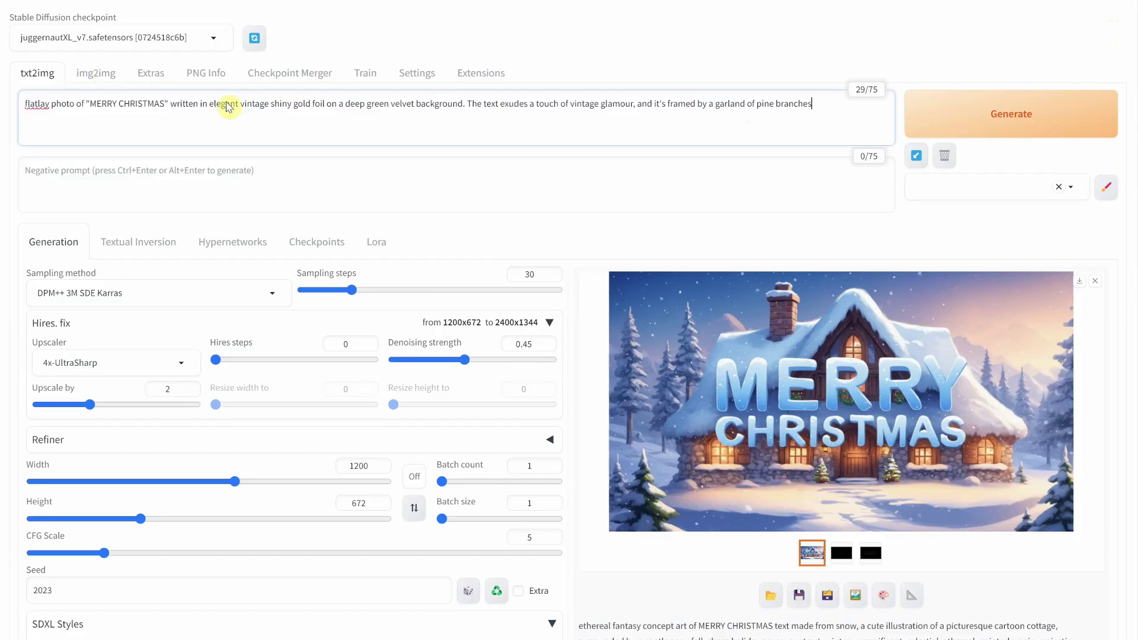
- Generate the Cinematic gold-foil-on-green-velvet image, then select the whole prompt text
{"action": "scroll", "coordinate": [425, 361], "scroll_direction": "down", "scroll_amount": 3}
{"action": "scroll", "coordinate": [422, 350], "scroll_direction": "down", "scroll_amount": 4}
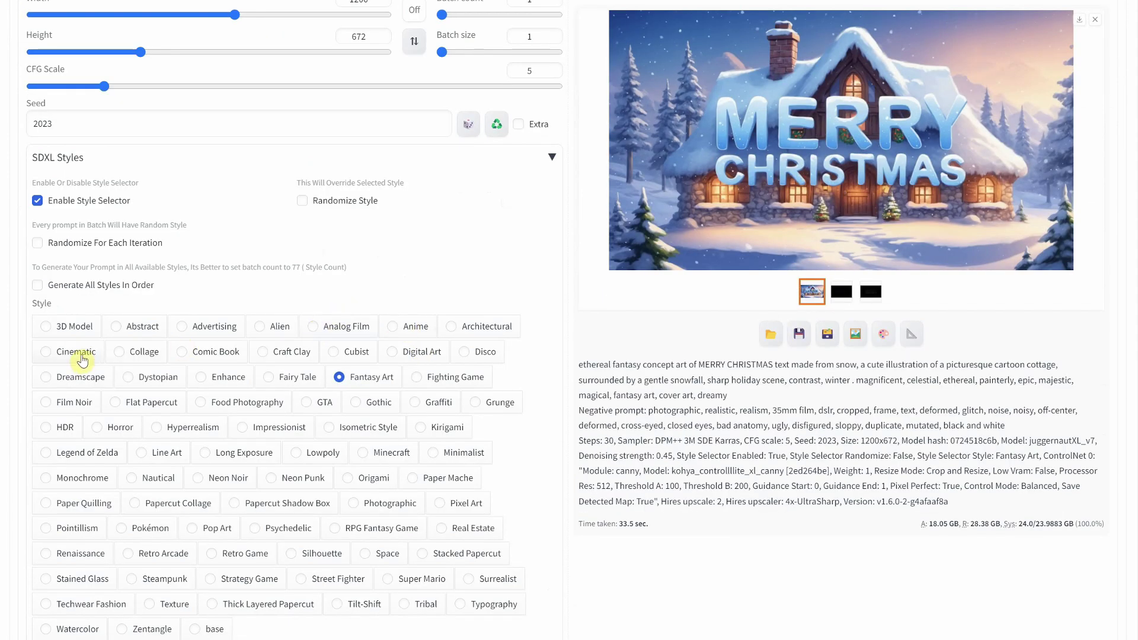
{"action": "scroll", "coordinate": [414, 357], "scroll_direction": "up", "scroll_amount": 7}
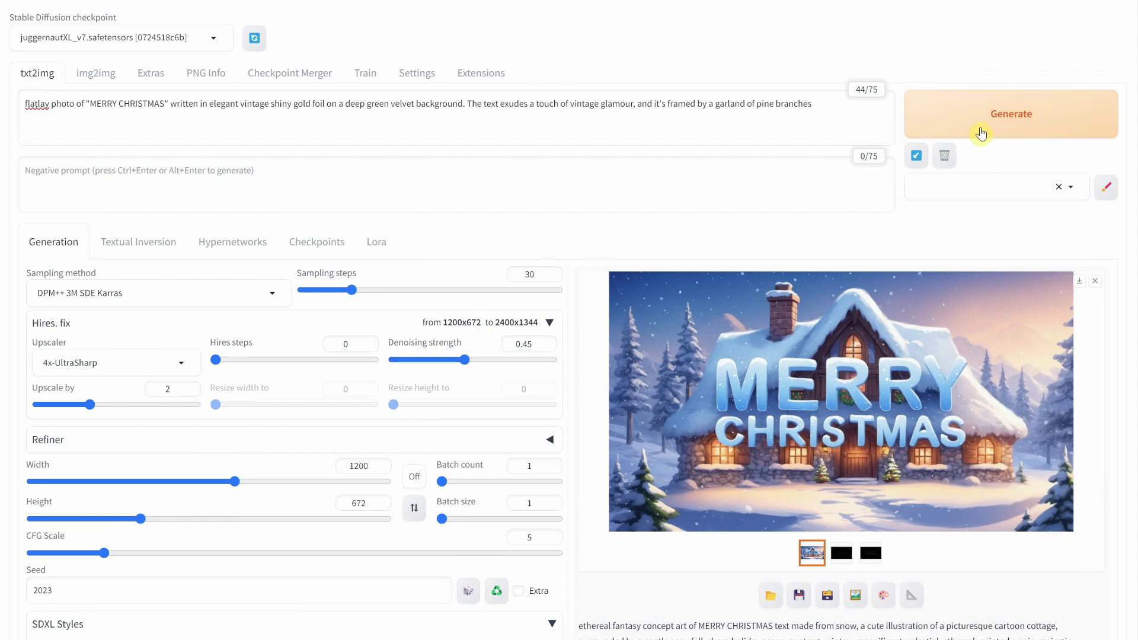
{"action": "left_click", "coordinate": [978, 126]}
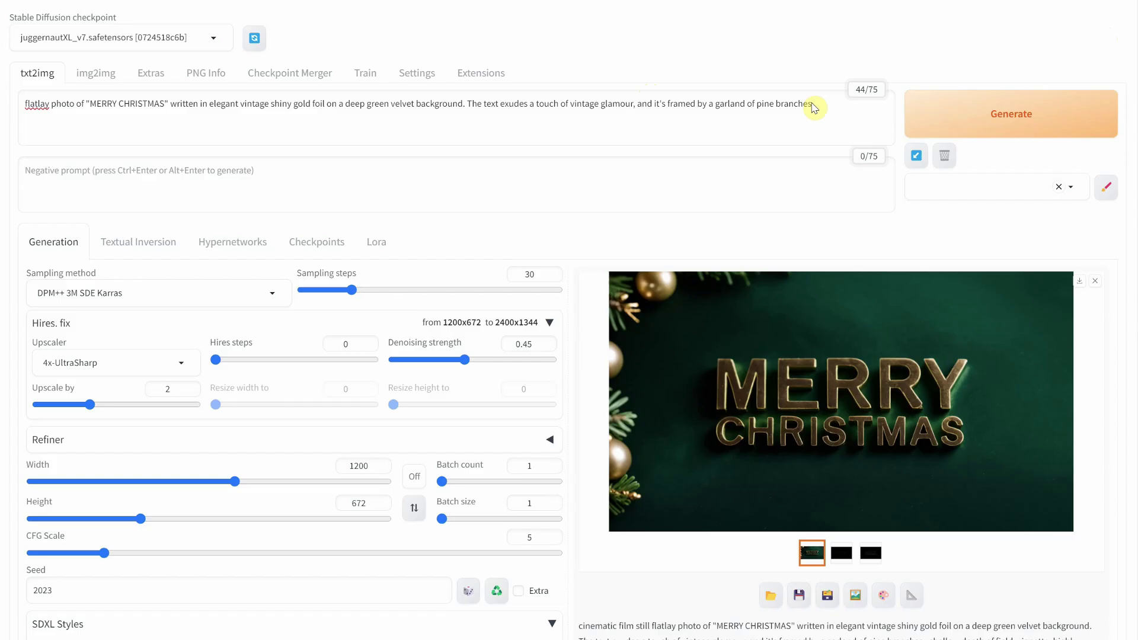
{"action": "left_click_drag", "start_coordinate": [812, 107], "coordinate": [6, 35]}
- Paste the neon red-and-green letters on brick prompt and generate it in Neon Noir style
{"action": "type", "text": "closeup photo of \"MERRY CHRISTMAS\" in a neon punk style, with each letter outlined in bright, red and green colors against a black brick wall background"}
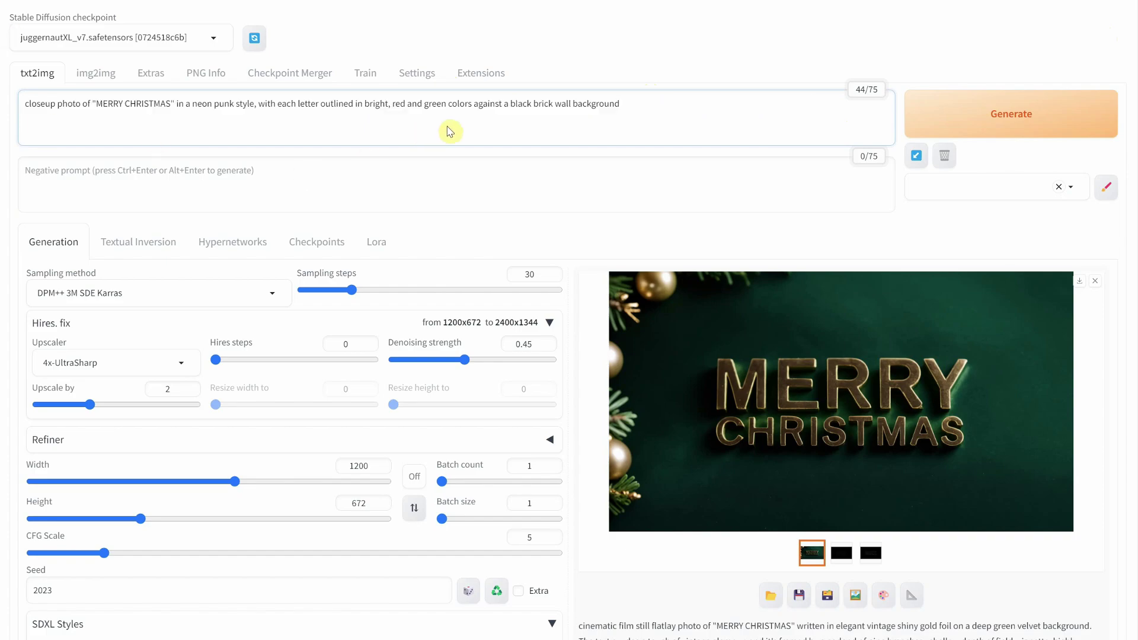
{"action": "scroll", "coordinate": [460, 145], "scroll_direction": "down", "scroll_amount": 10}
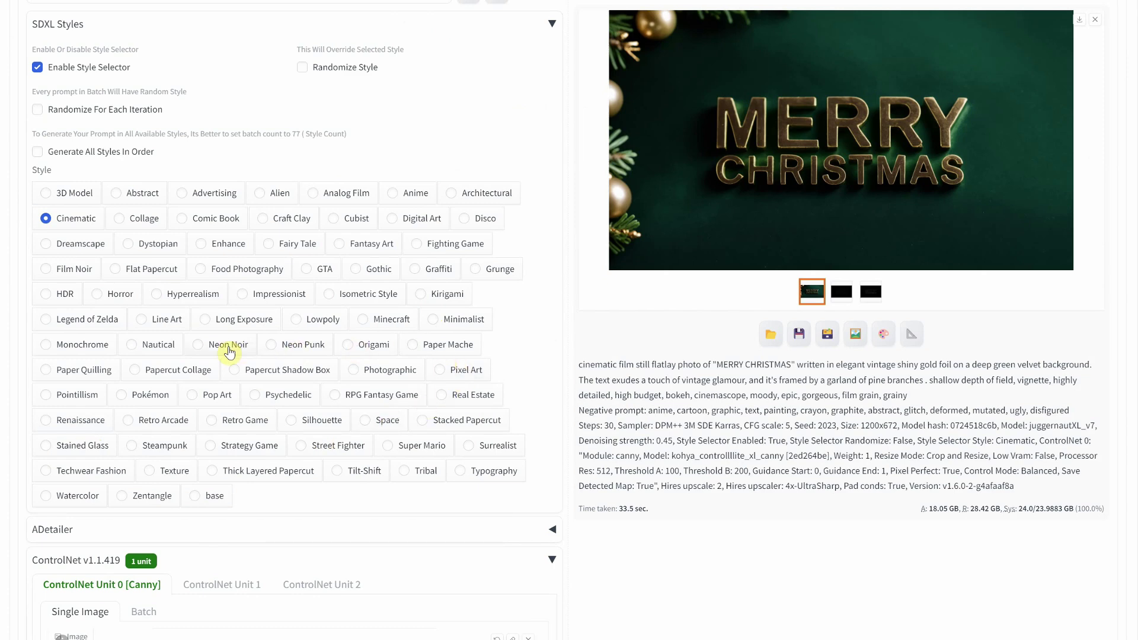
{"action": "scroll", "coordinate": [880, 243], "scroll_direction": "up", "scroll_amount": 10}
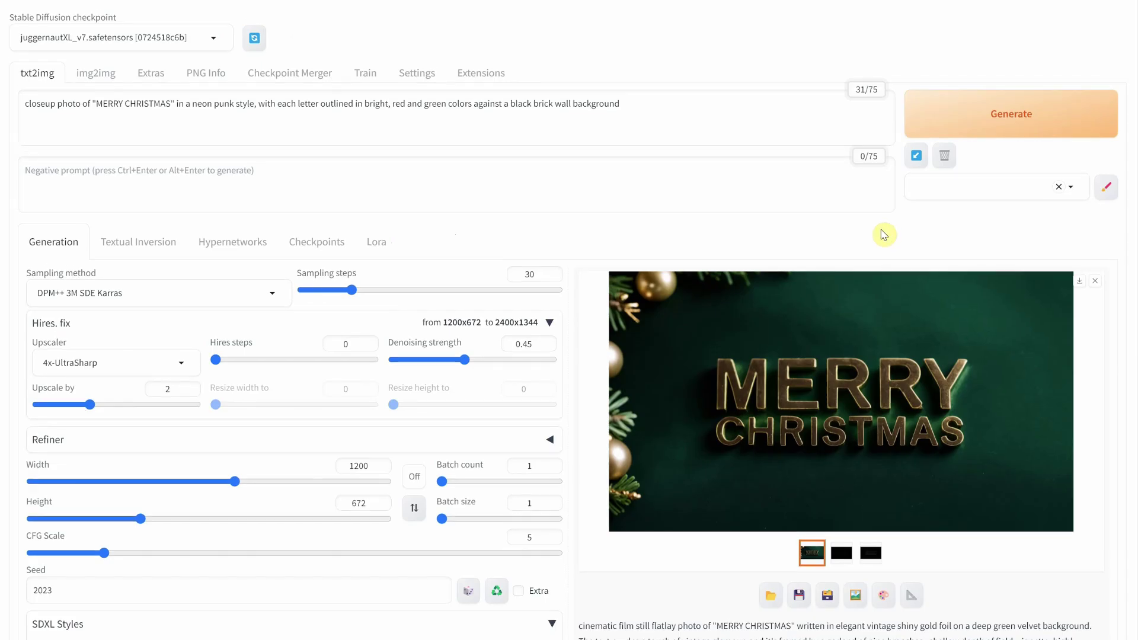
{"action": "left_click", "coordinate": [1006, 122]}
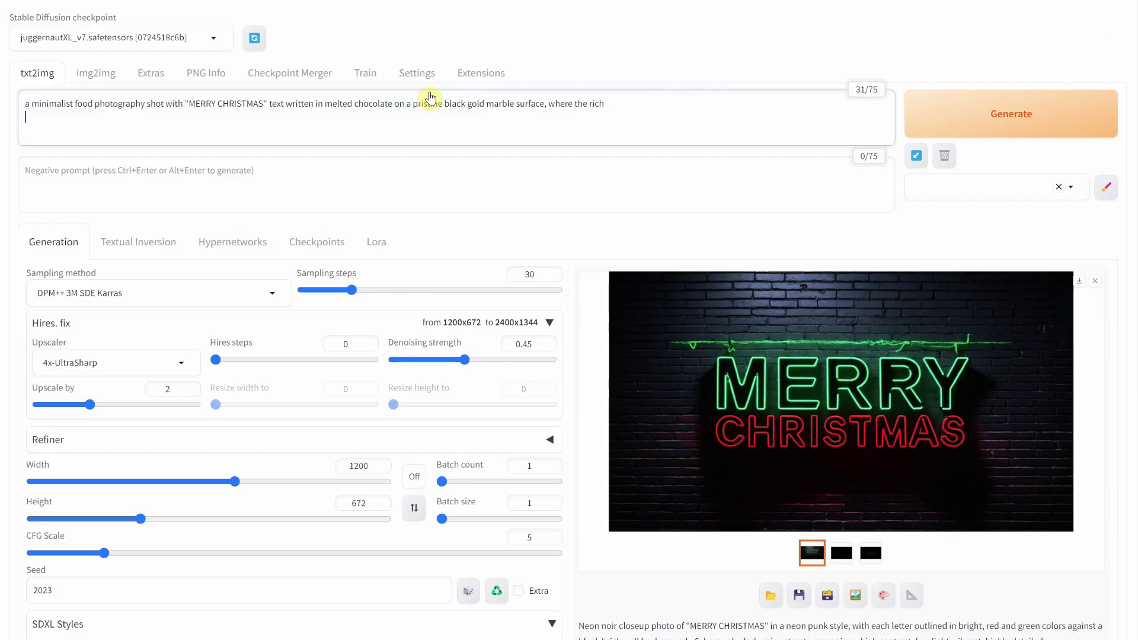
- Generate the melted-chocolate on black-and-gold marble image with the Food Photography style
{"action": "scroll", "coordinate": [470, 225], "scroll_direction": "down", "scroll_amount": 7}
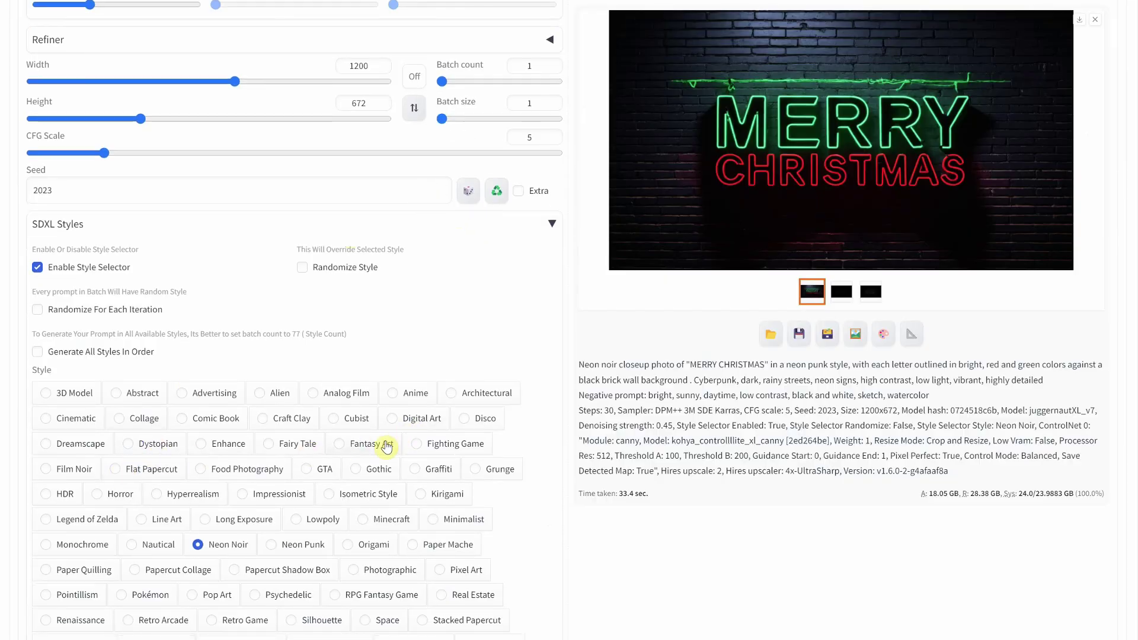
{"action": "left_click", "coordinate": [215, 474]}
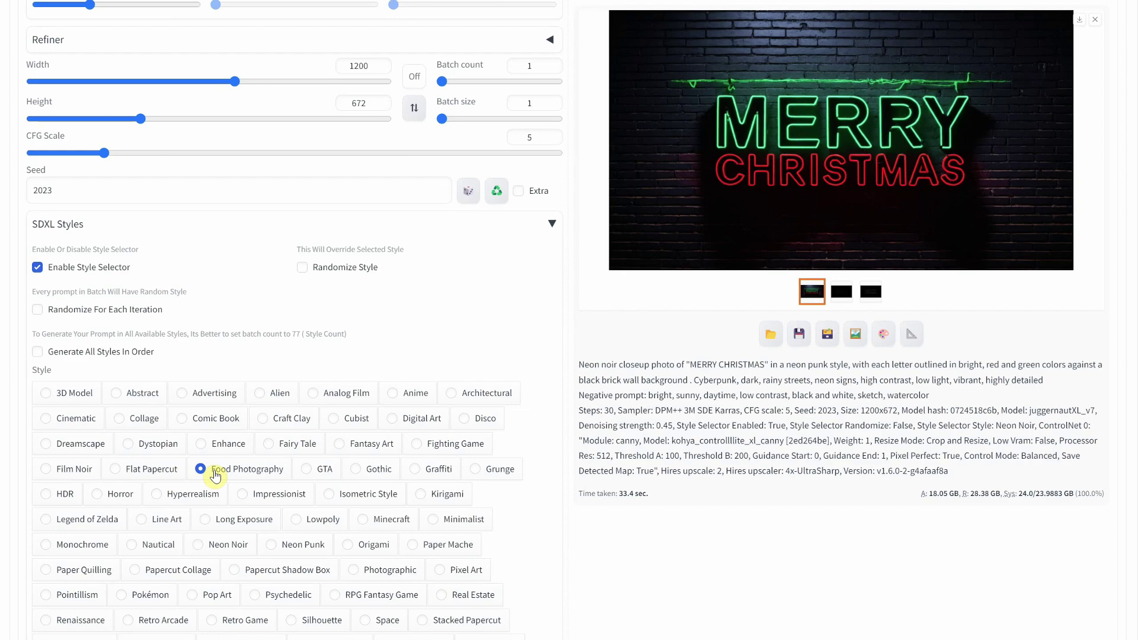
{"action": "scroll", "coordinate": [402, 445], "scroll_direction": "up", "scroll_amount": 7}
{"action": "left_click", "coordinate": [980, 130]}
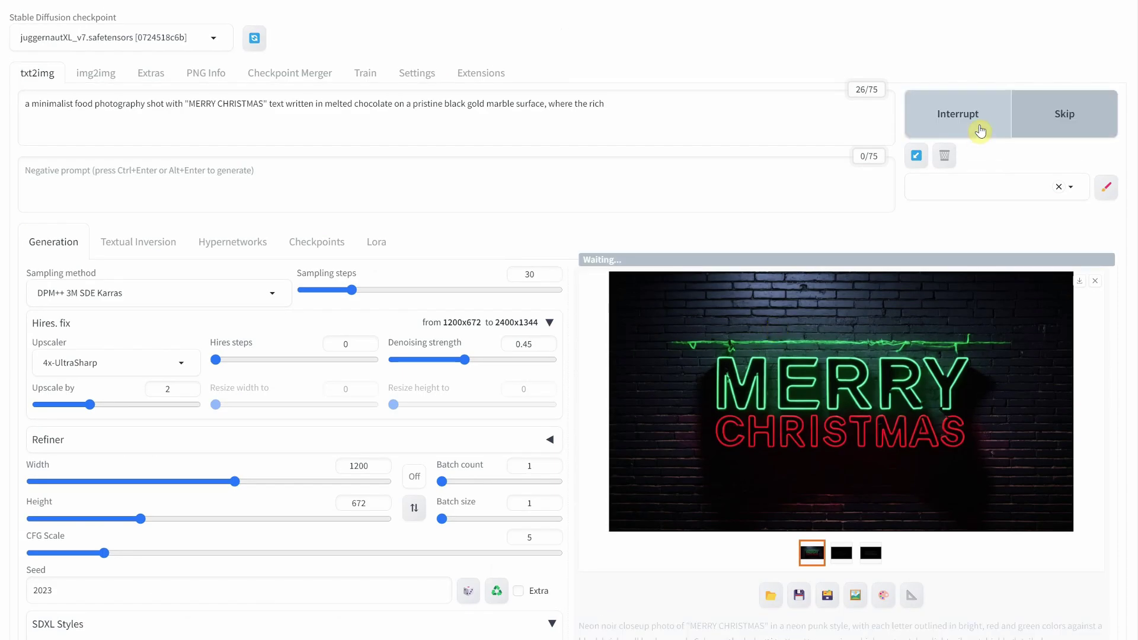